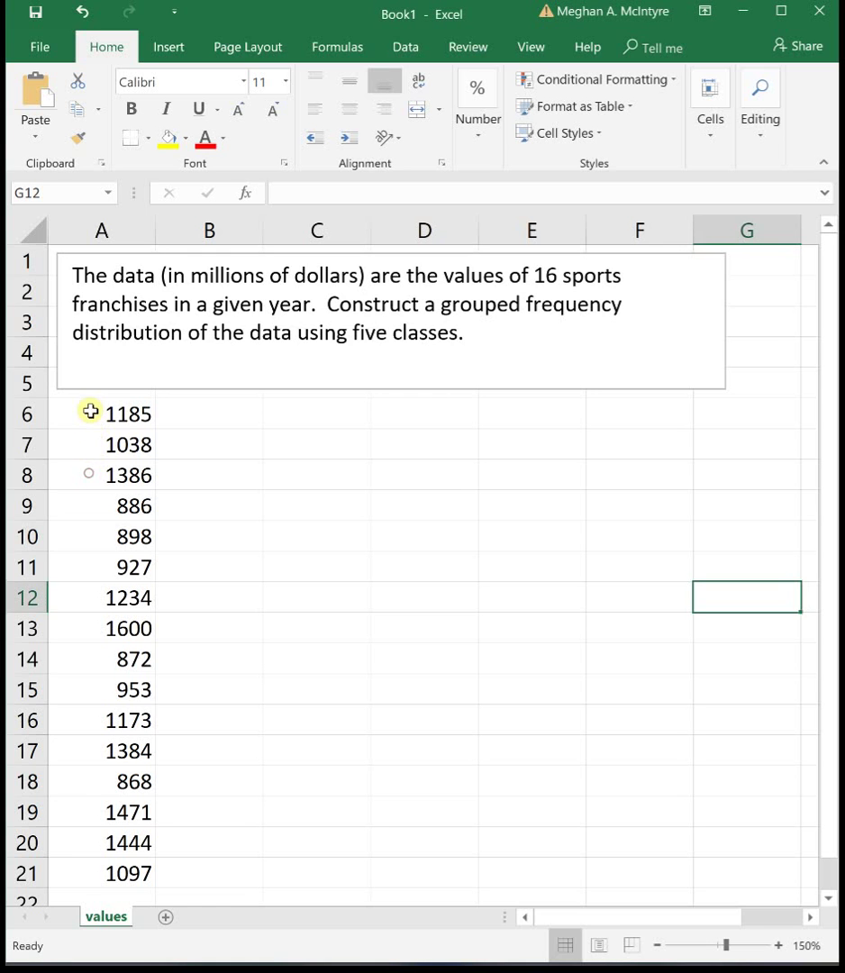
Step: Sort the franchise values in A6:A21 smallest to largest, running from 868 to 1600
{"action": "left_click_drag", "start_coordinate": [90, 413], "coordinate": [123, 874]}
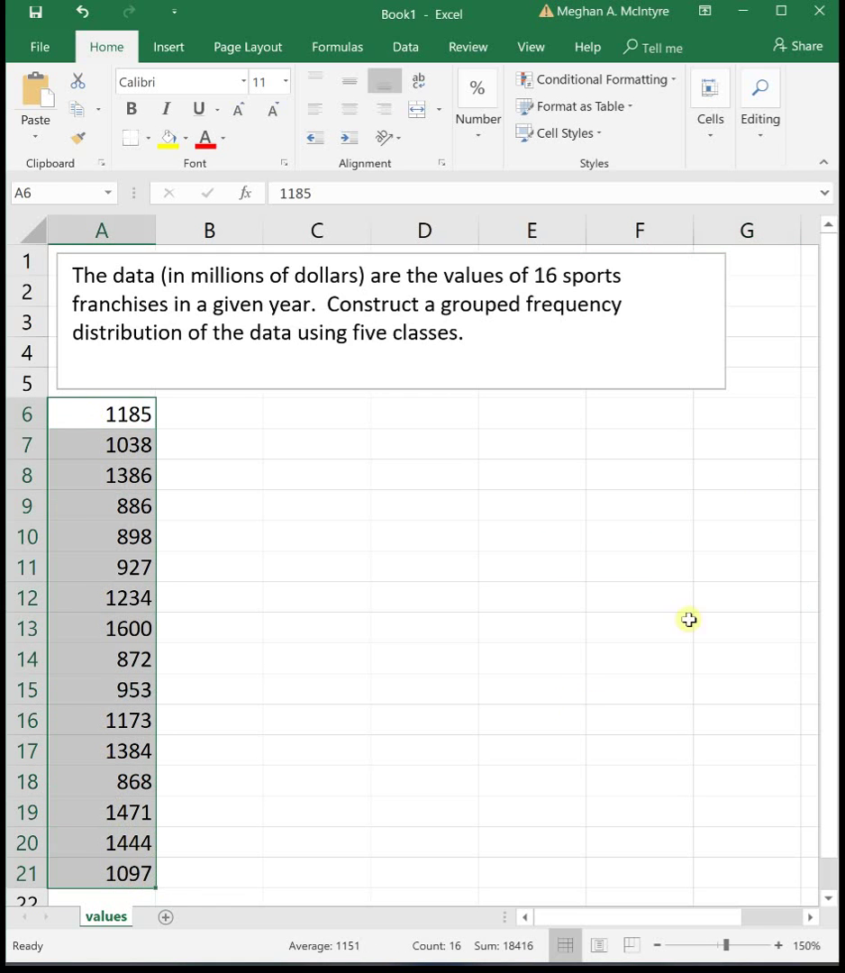
{"action": "left_click", "coordinate": [711, 147]}
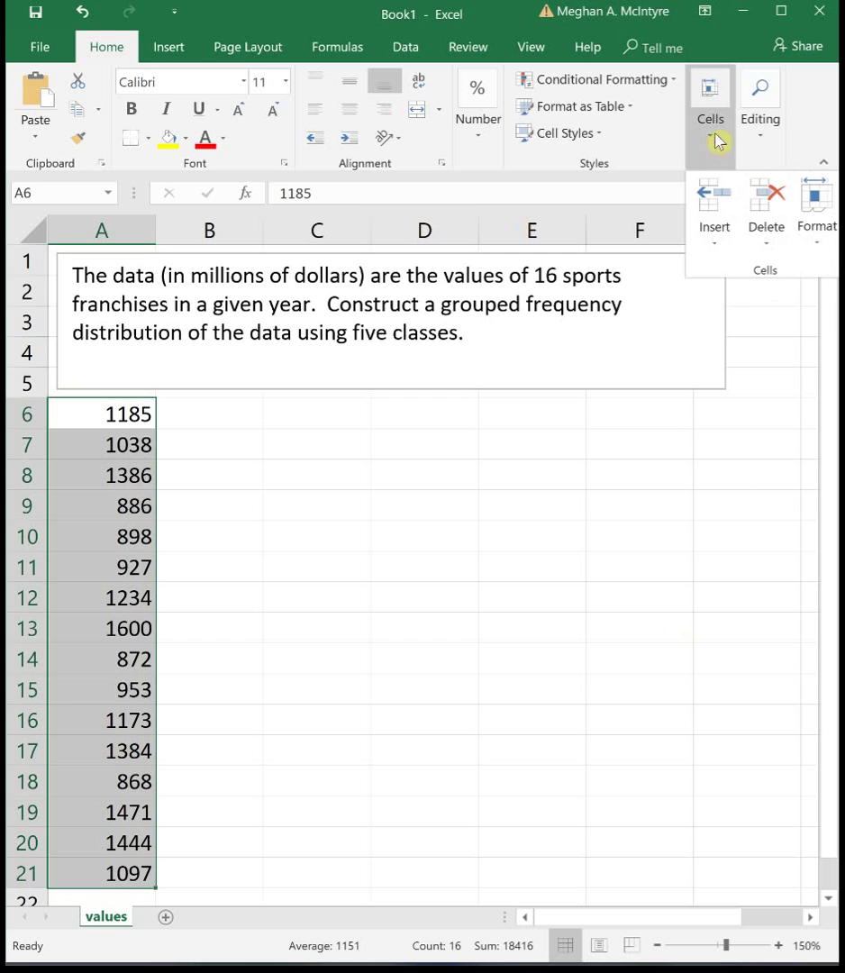
{"action": "left_click", "coordinate": [748, 133]}
{"action": "left_click", "coordinate": [748, 133]}
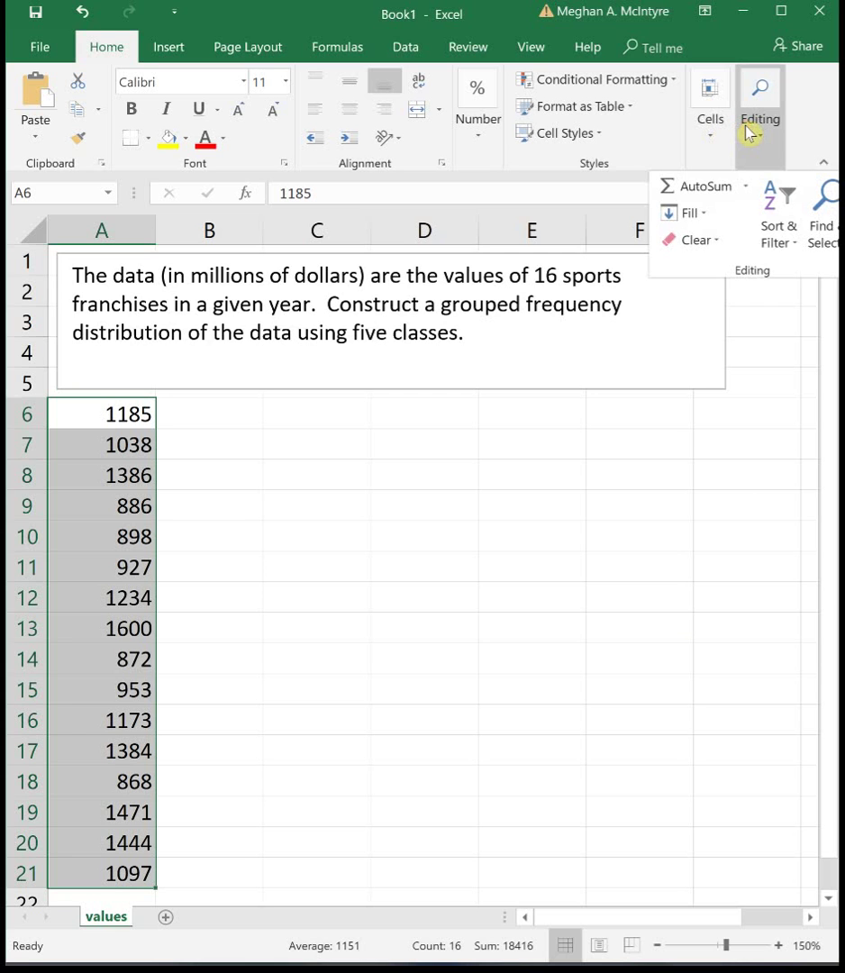
{"action": "left_click", "coordinate": [776, 236]}
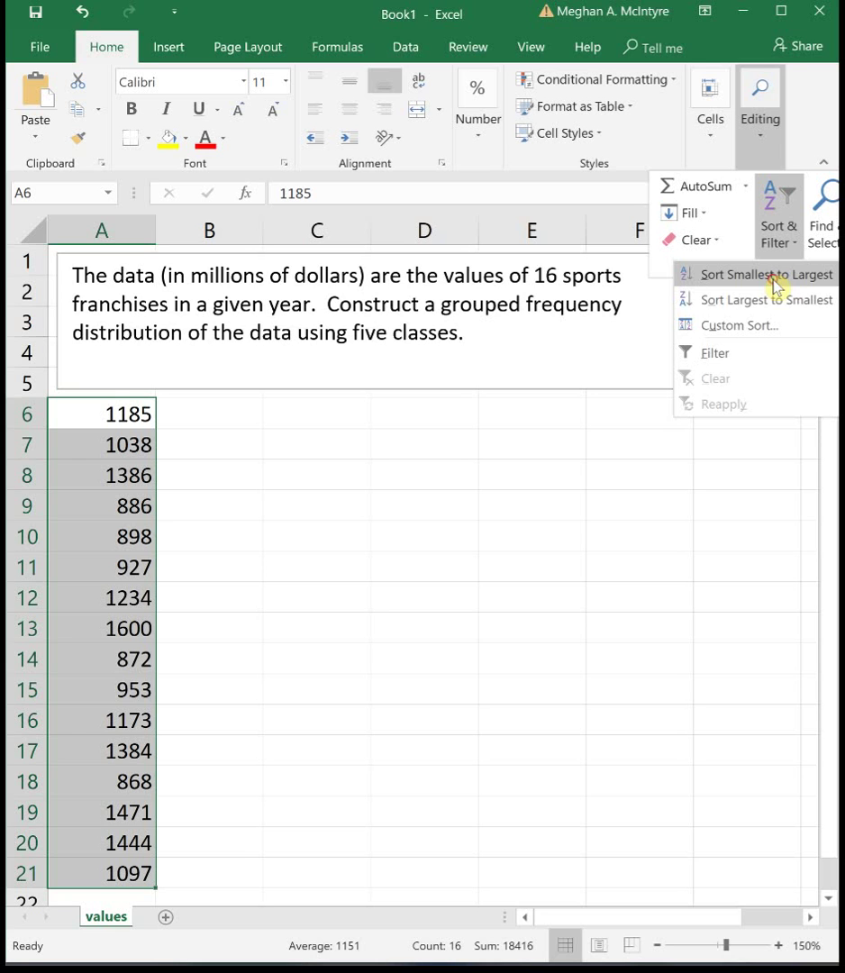
{"action": "left_click", "coordinate": [776, 276]}
{"action": "left_click", "coordinate": [554, 536]}
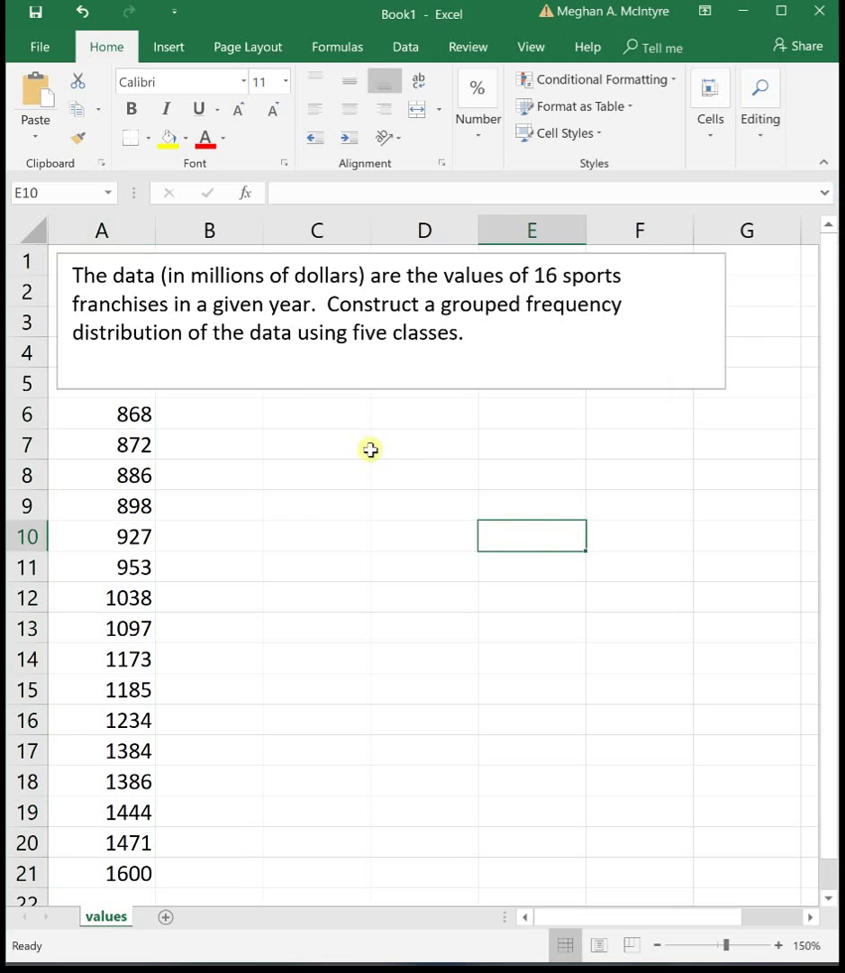
{"action": "left_click", "coordinate": [299, 407]}
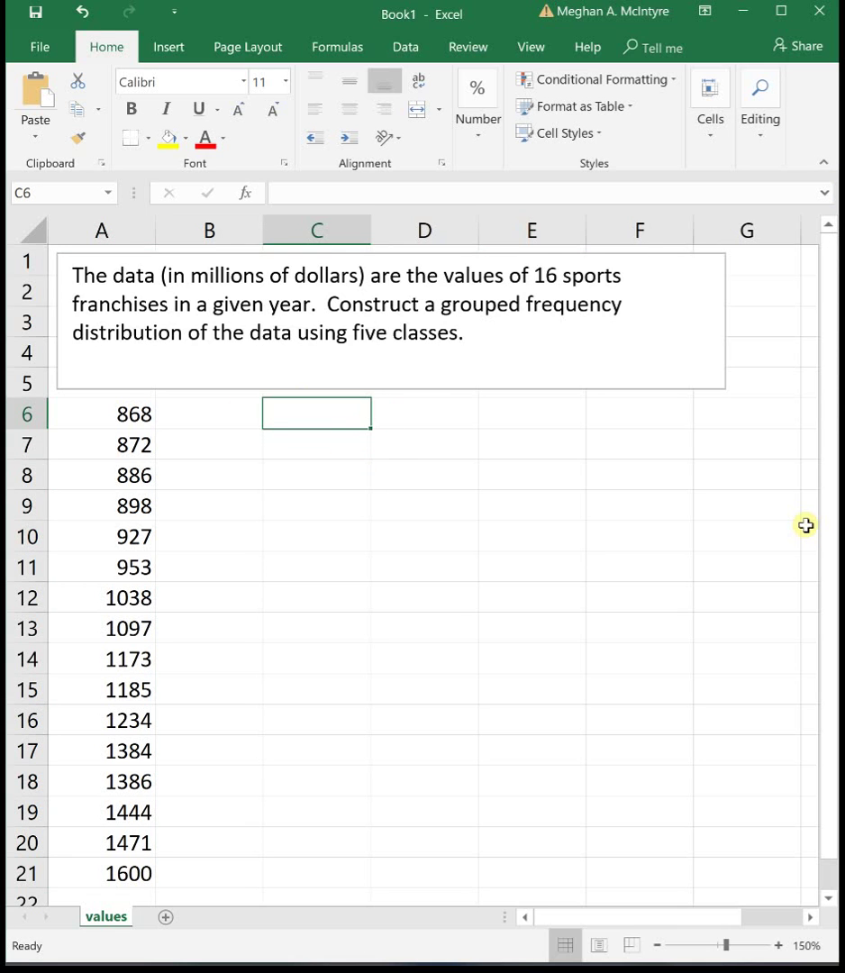
Step: Enter the note 'CW = (max - min)/# classes' in C6
{"action": "type", "text": "CW = ("}
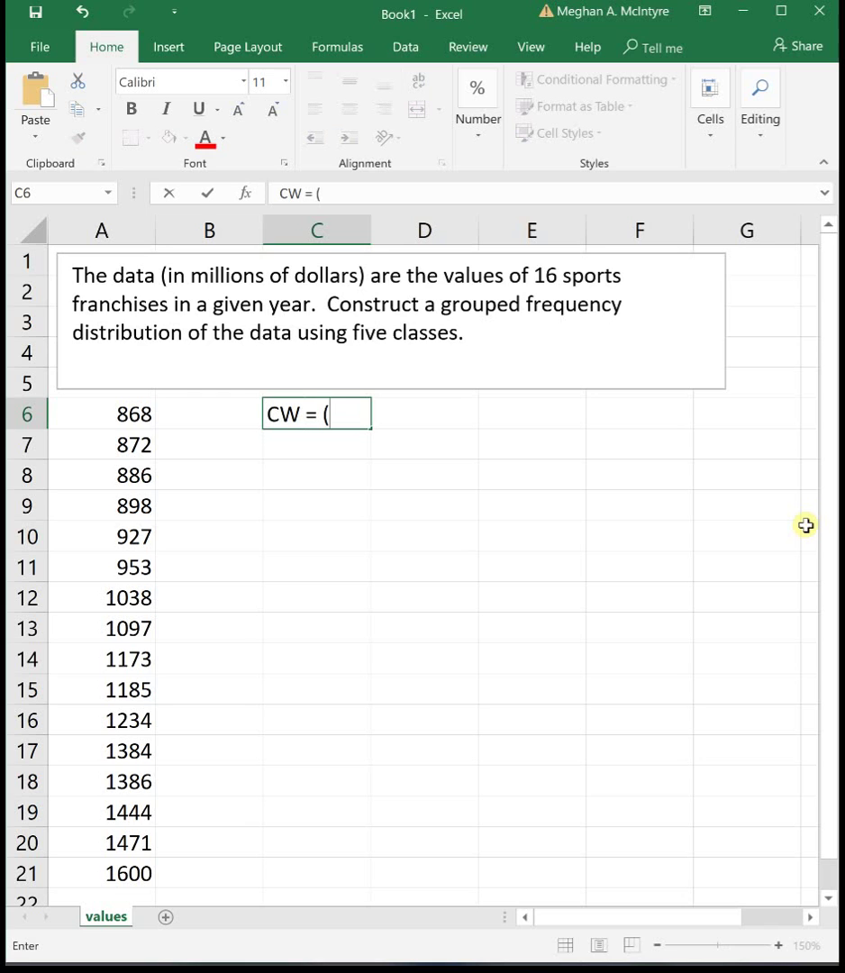
{"action": "type", "text": "max - min("}
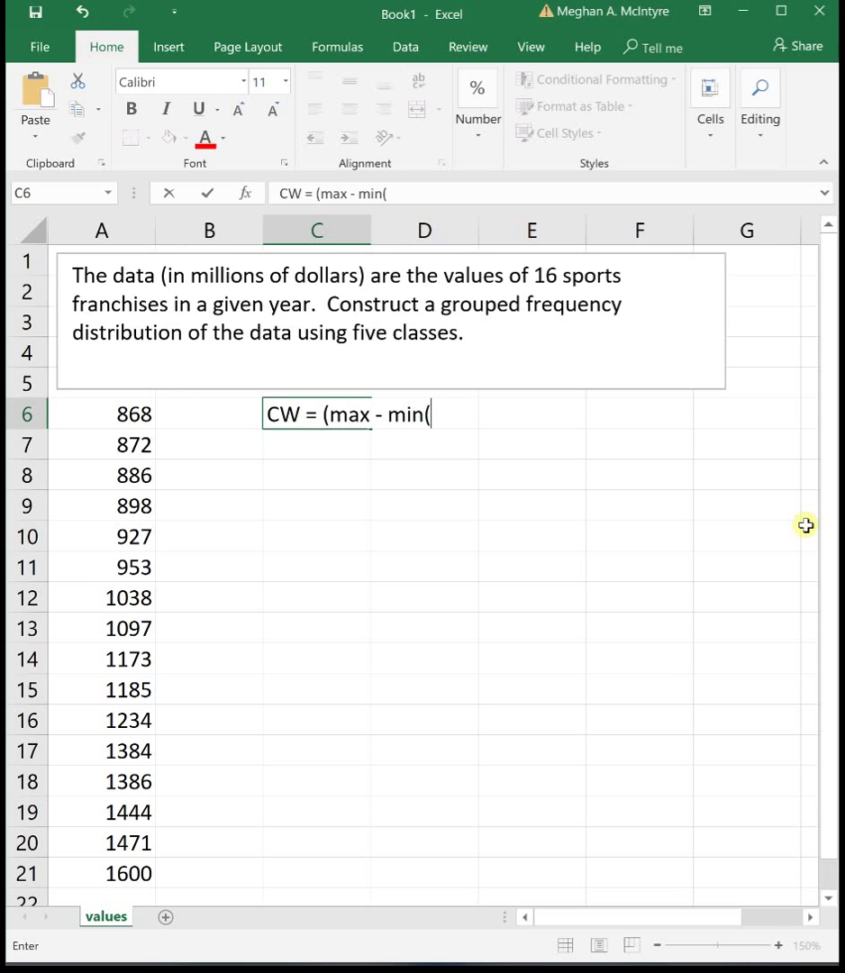
{"action": "key", "text": "BackSpace"}
{"action": "type", "text": ")/# classes"}
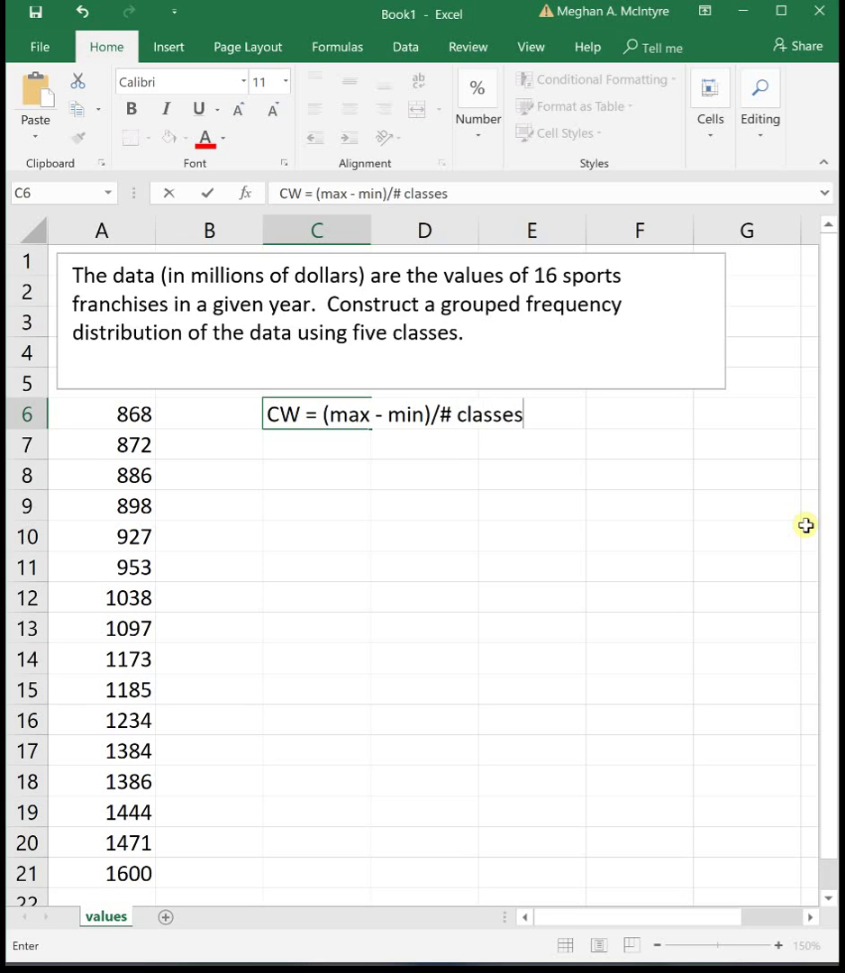
{"action": "key", "text": "Return"}
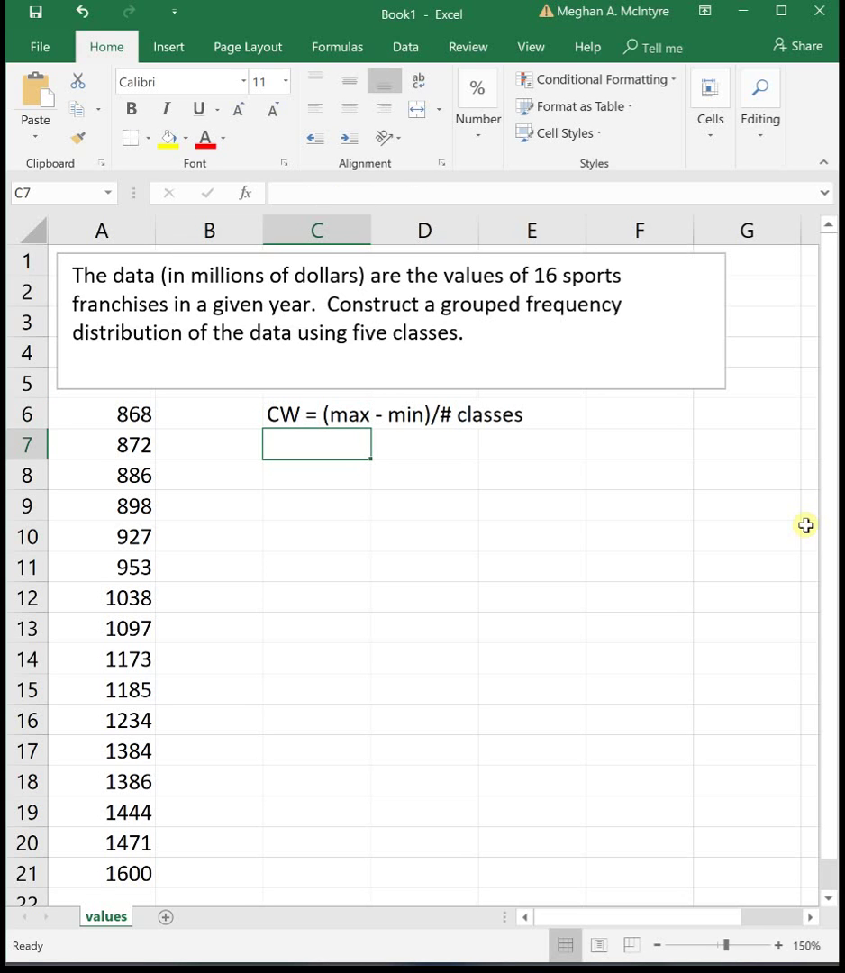
Step: Compute =(1600-868)/5 as 146.4 in F6 and enter the rounded-up width 147 in G6
{"action": "left_click", "coordinate": [633, 411]}
{"action": "type", "text": "=("}
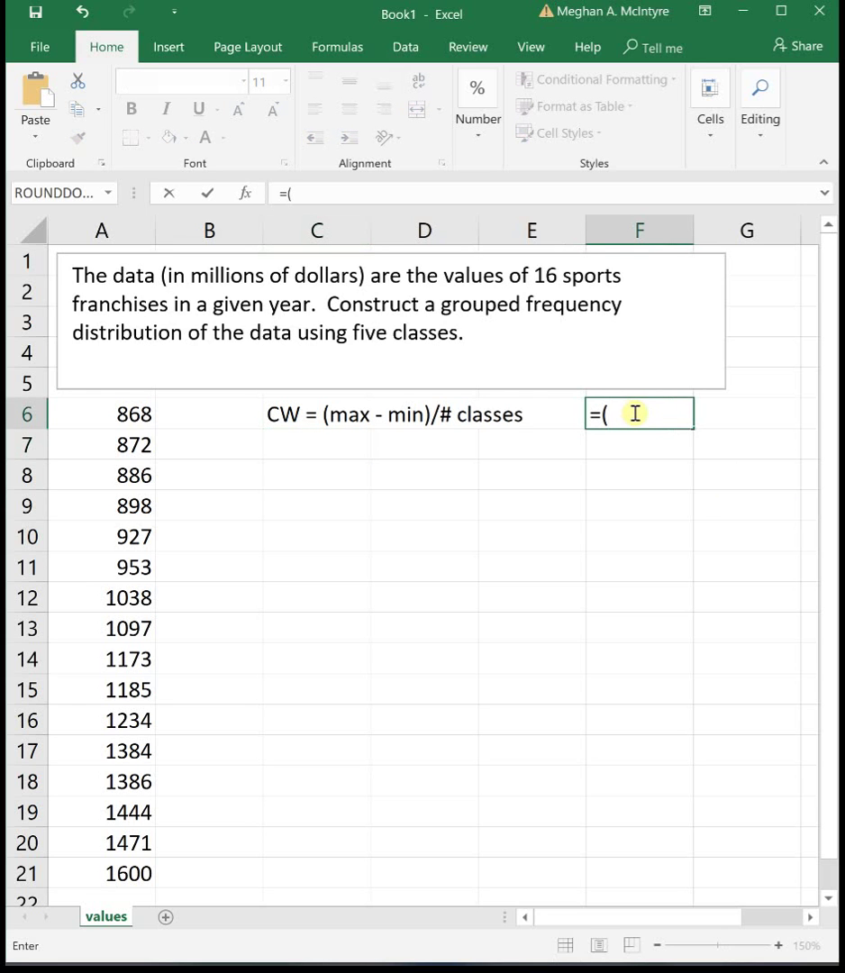
{"action": "type", "text": "1600"}
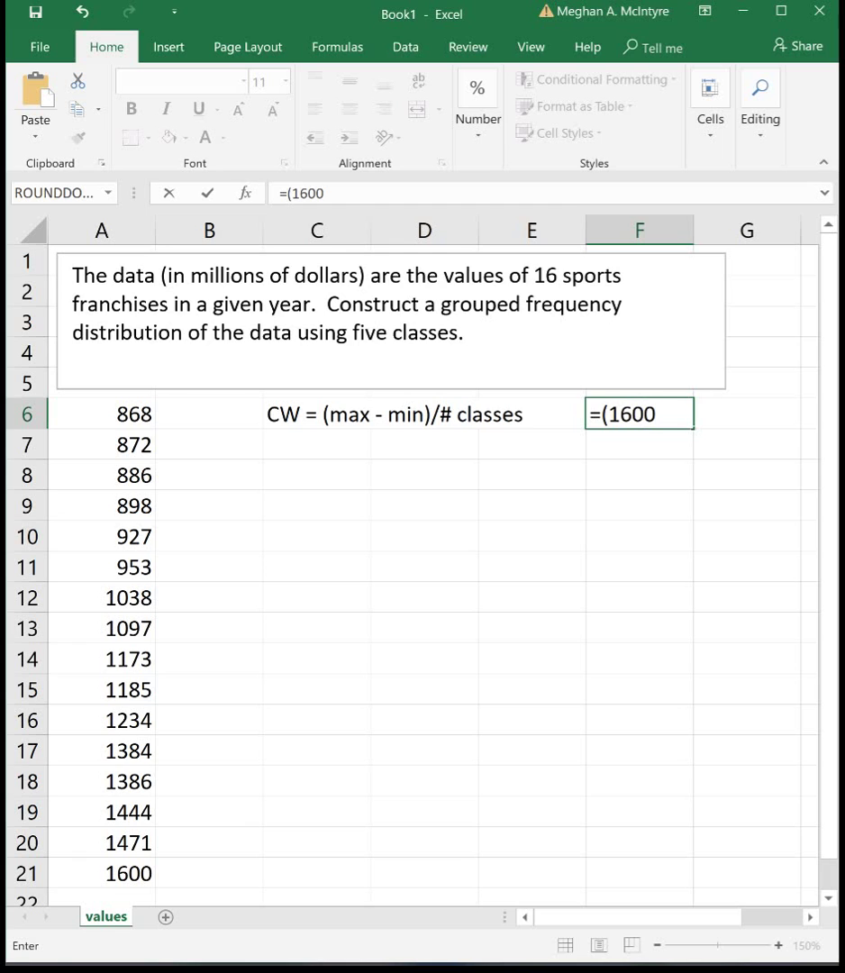
{"action": "type", "text": "-868"}
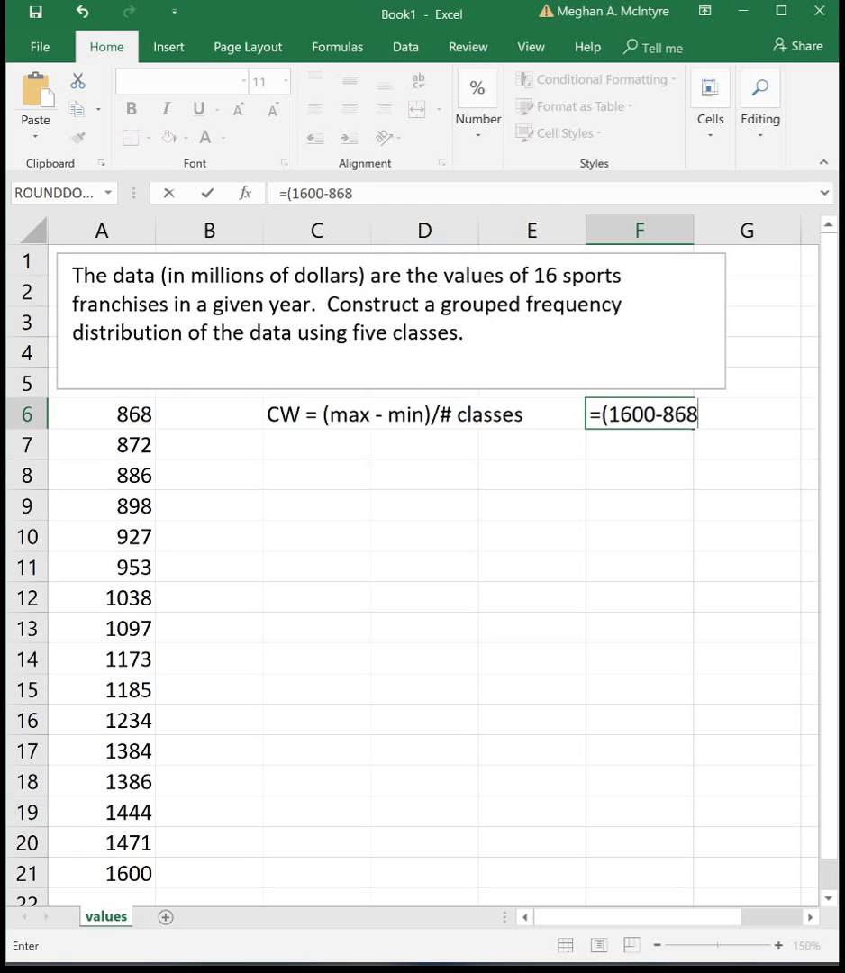
{"action": "type", "text": ")/5"}
{"action": "key", "text": "Return"}
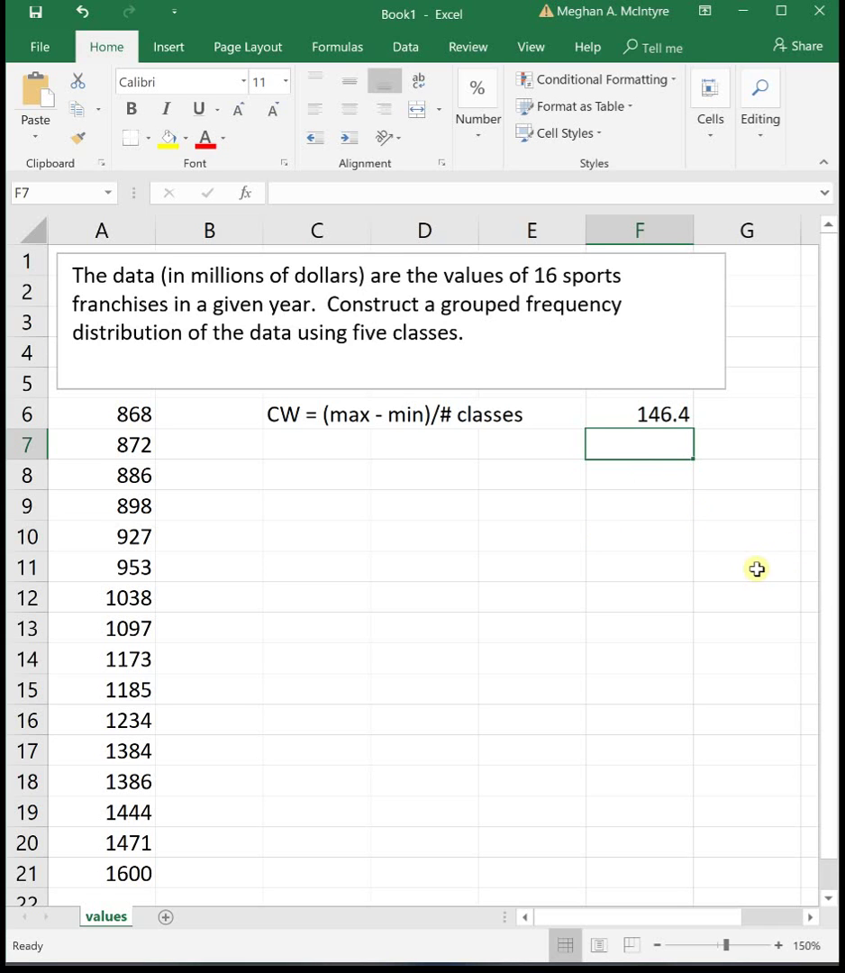
{"action": "key", "text": "Right"}
{"action": "key", "text": "Up"}
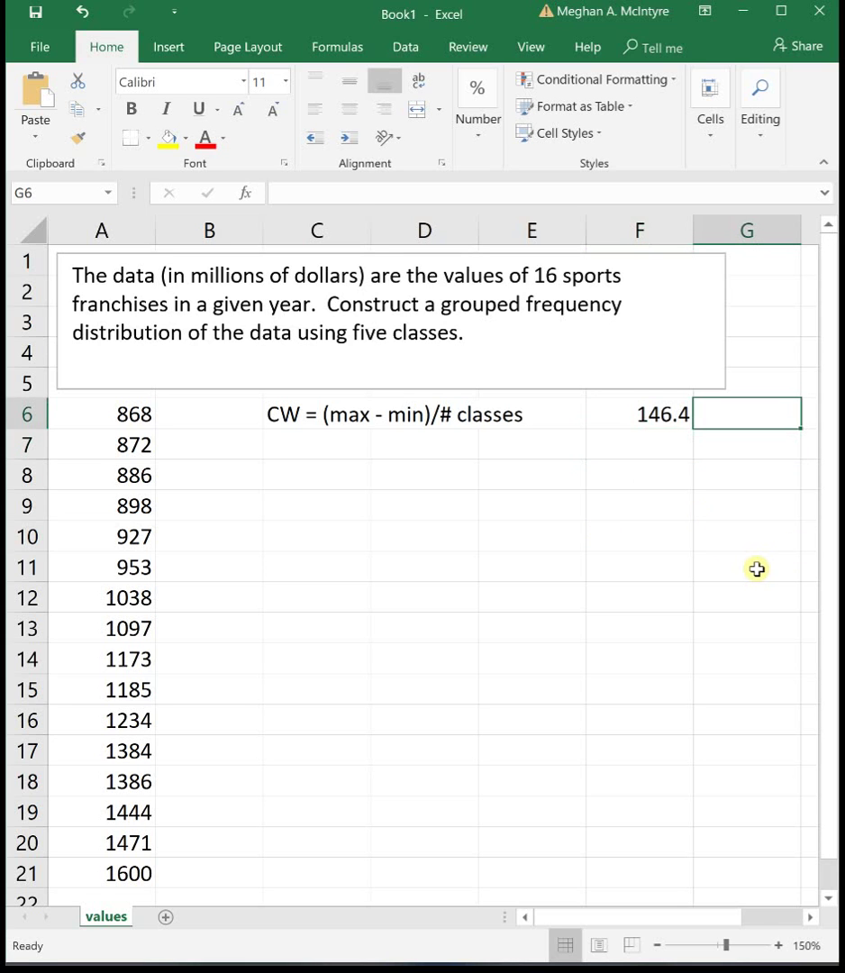
{"action": "type", "text": "147"}
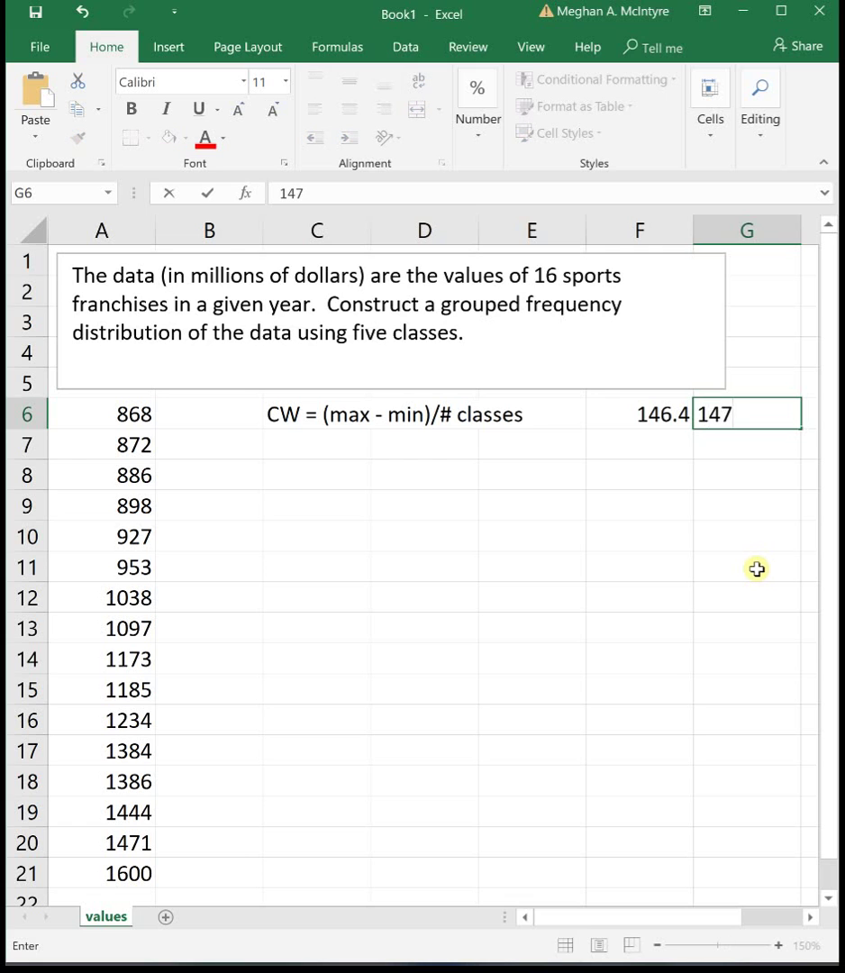
{"action": "key", "text": "Return"}
{"action": "key", "text": "Left"}
{"action": "key", "text": "Left"}
{"action": "key", "text": "Left"}
{"action": "key", "text": "Left"}
{"action": "key", "text": "Left"}
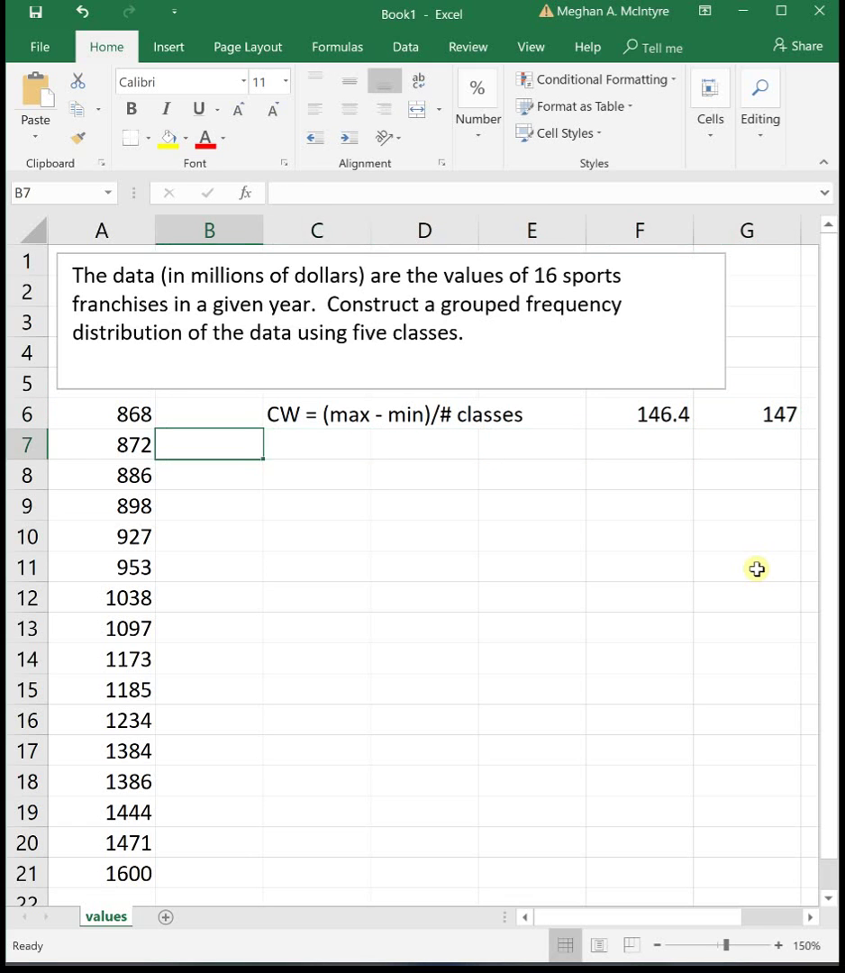
{"action": "key", "text": "Right"}
{"action": "key", "text": "Down"}
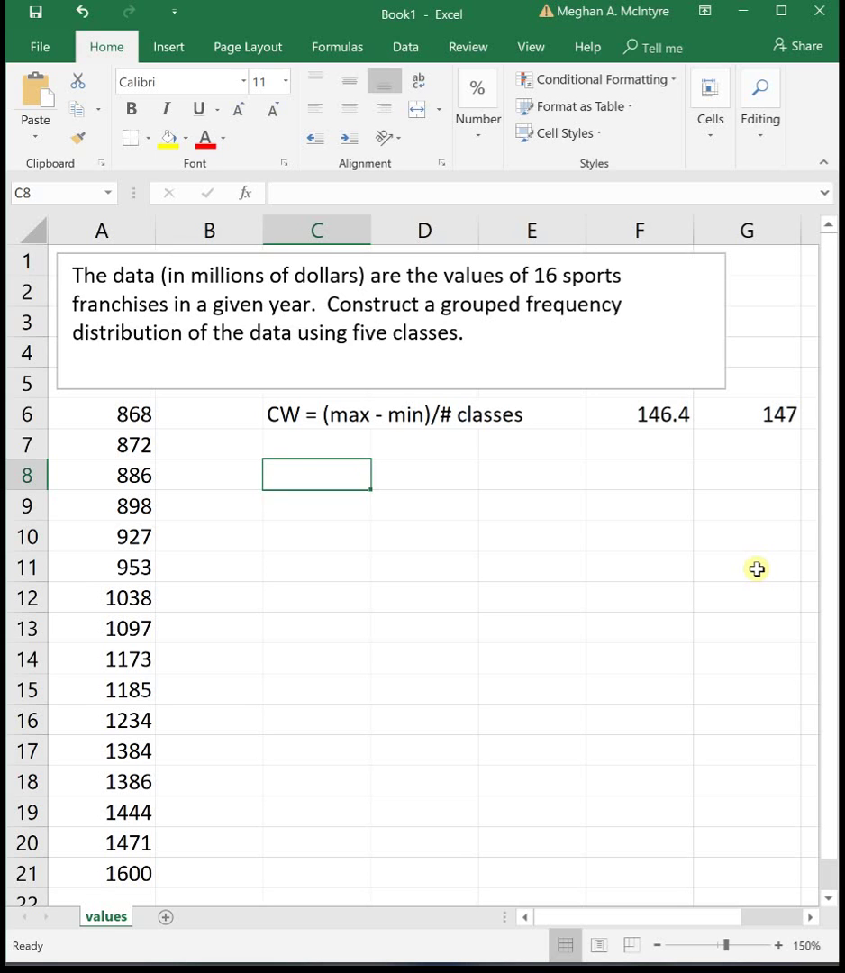
Step: Add the column headings LCL and UCL in row 8
{"action": "type", "text": "LCL"}
{"action": "key", "text": "Tab"}
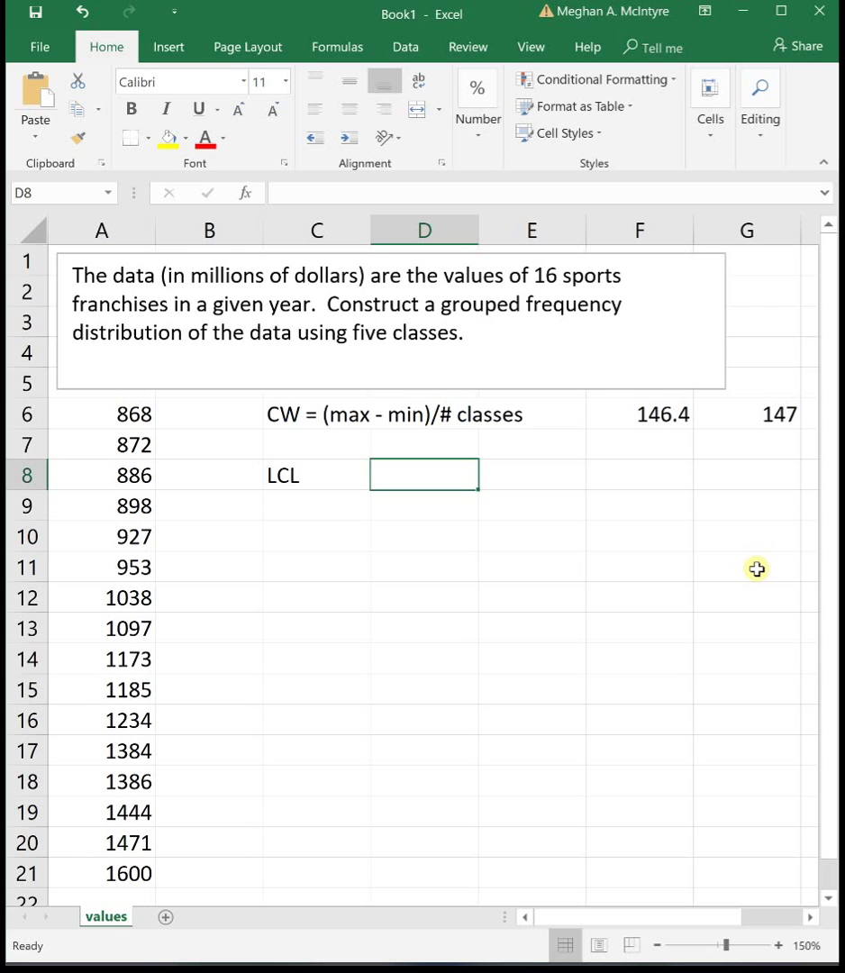
{"action": "type", "text": "UCL"}
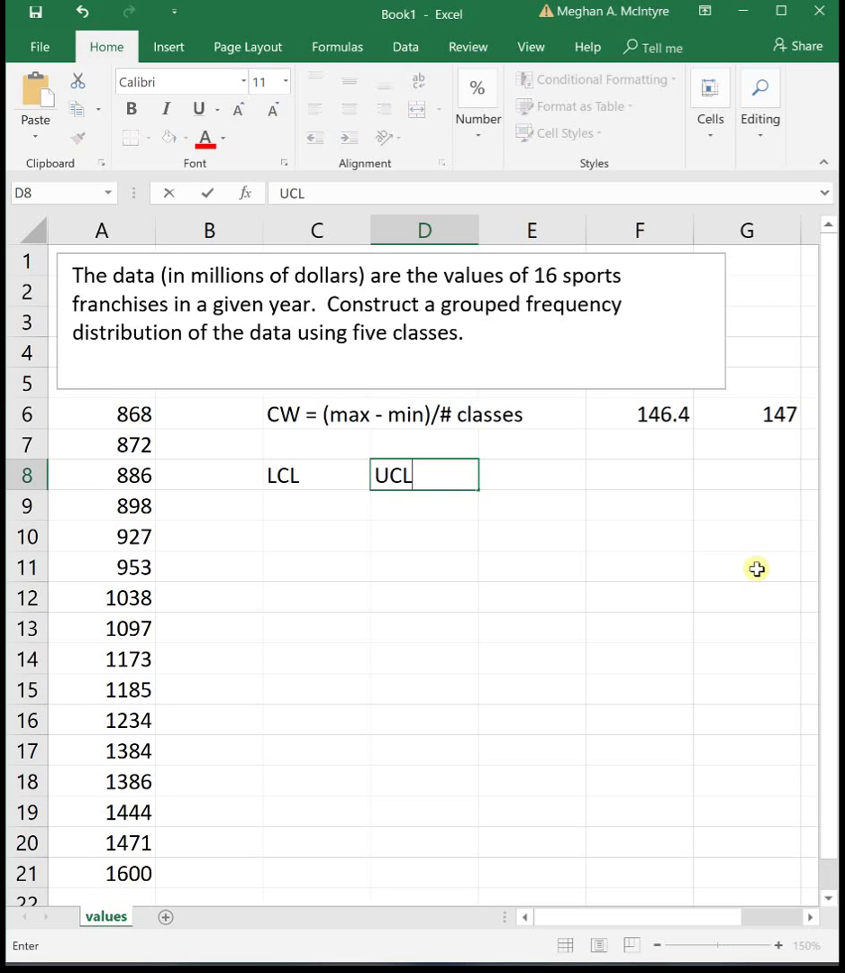
{"action": "key", "text": "Left"}
{"action": "key", "text": "Down"}
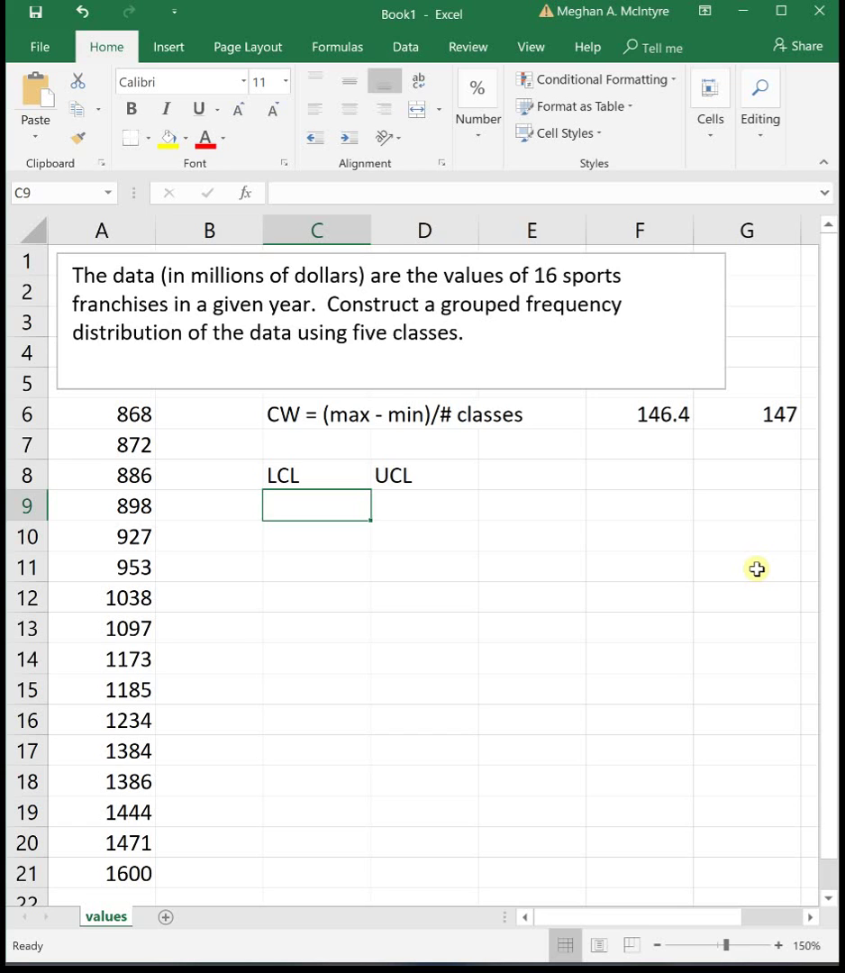
Step: Enter 868 in C9 and fill =C9+147 down to C13, giving 1015, 1162, 1309, 1456
{"action": "type", "text": "868"}
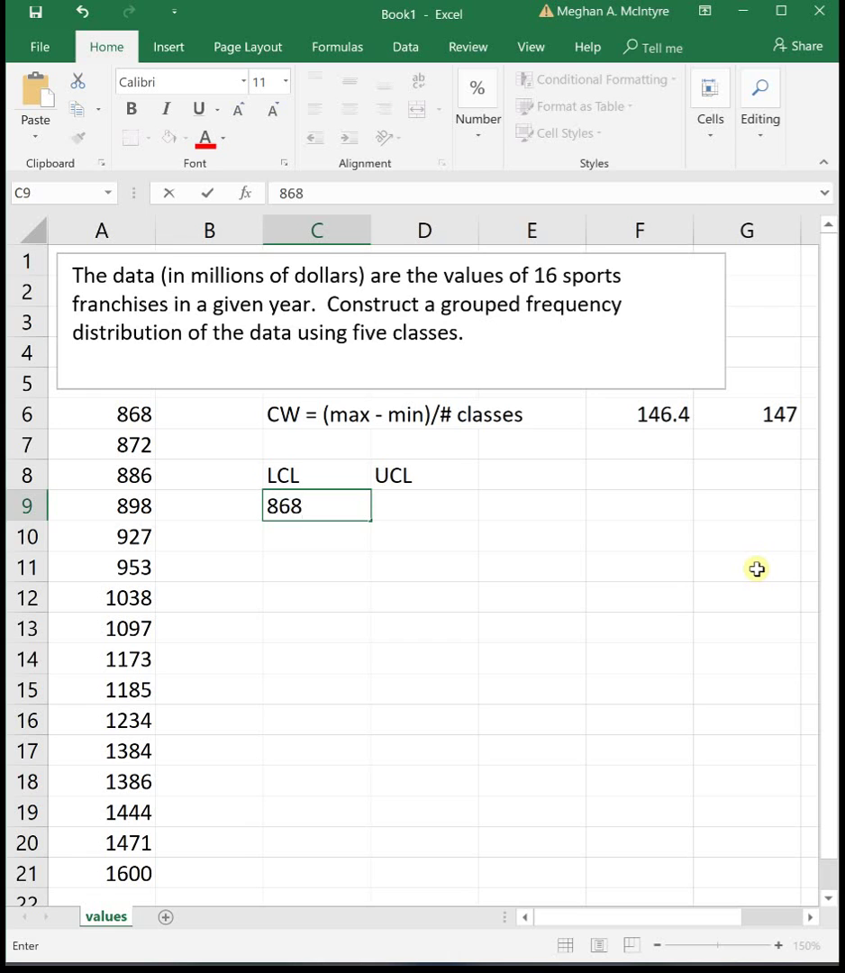
{"action": "key", "text": "Return"}
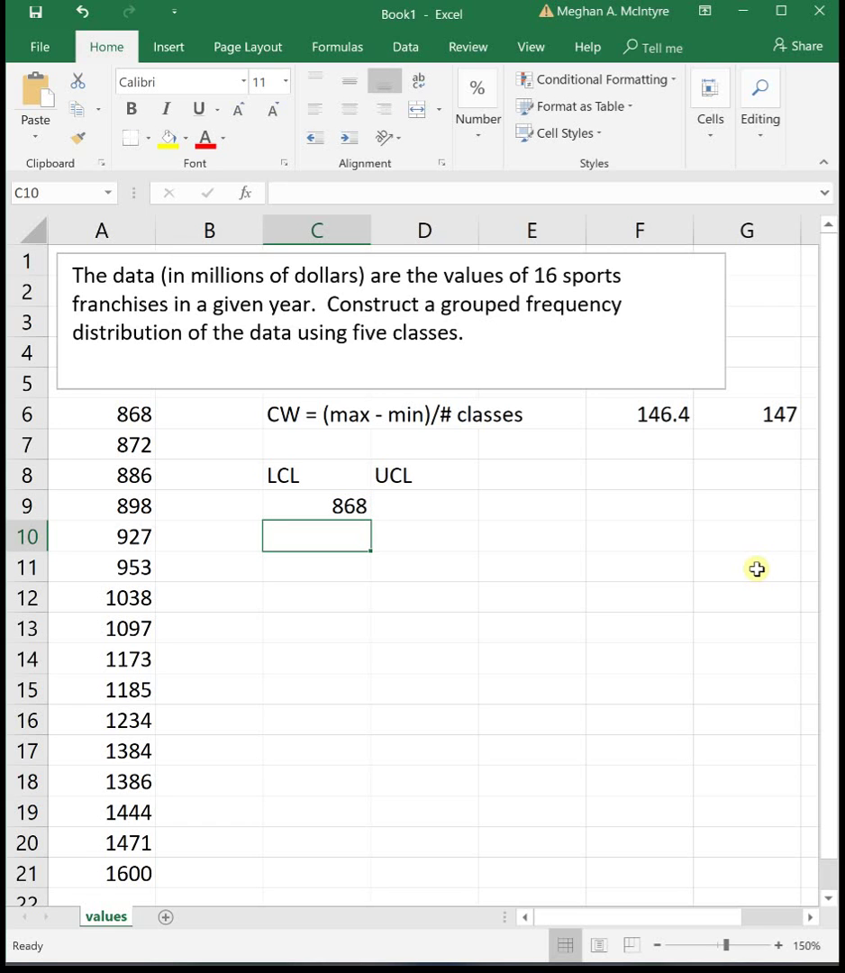
{"action": "type", "text": "="}
{"action": "key", "text": "Up"}
{"action": "type", "text": "+"}
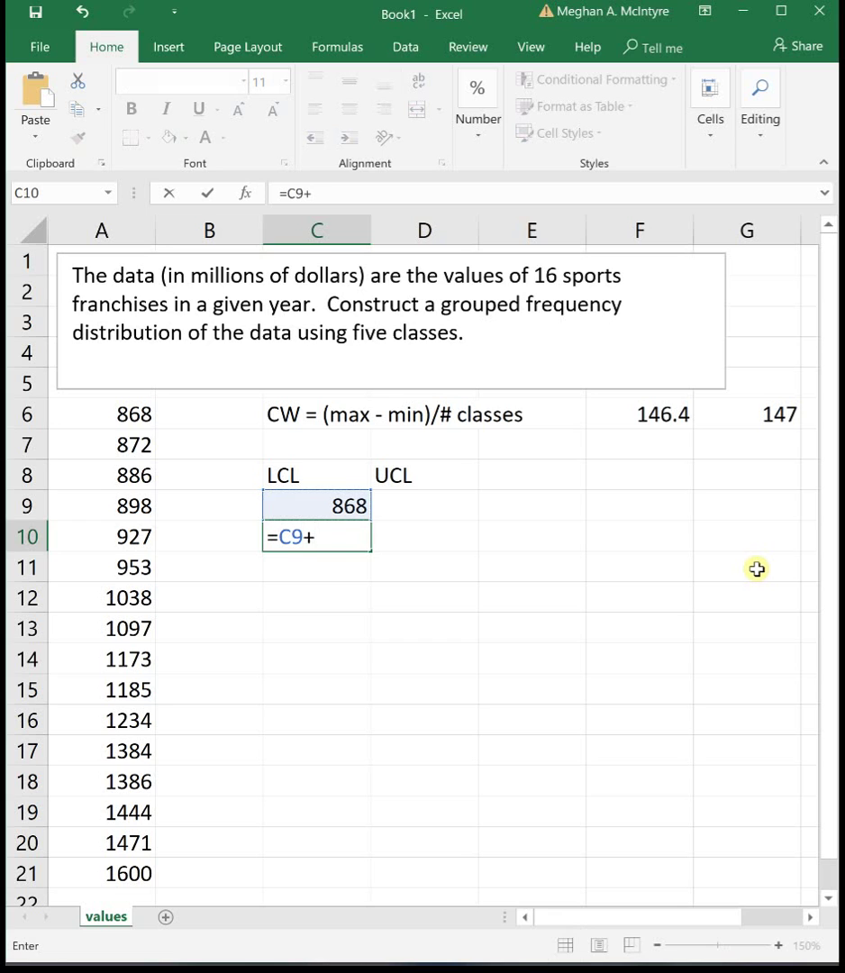
{"action": "type", "text": "147"}
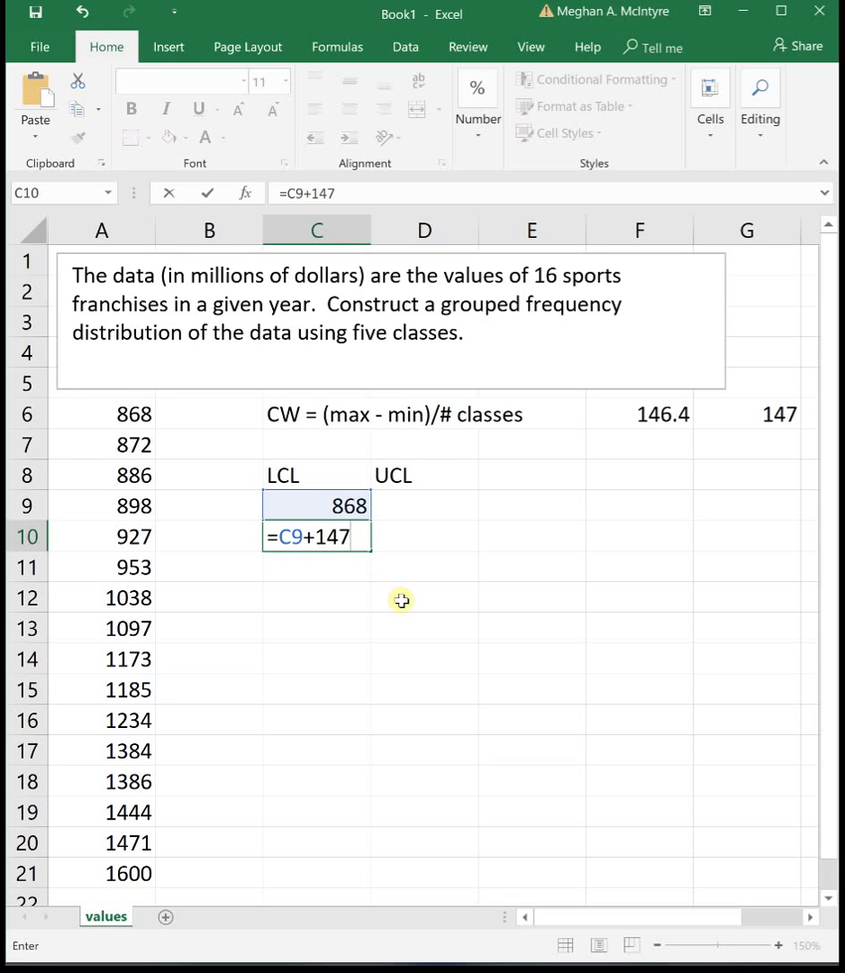
{"action": "key", "text": "Return"}
{"action": "key", "text": "Up"}
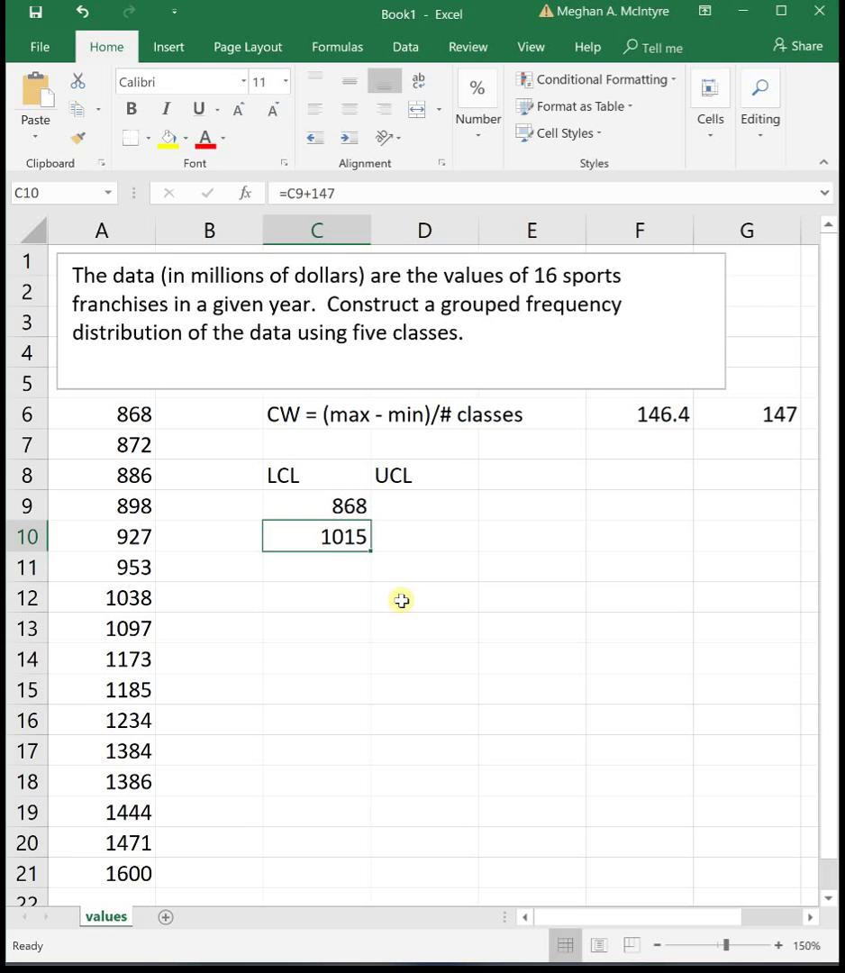
{"action": "left_click_drag", "start_coordinate": [371, 551], "coordinate": [362, 631]}
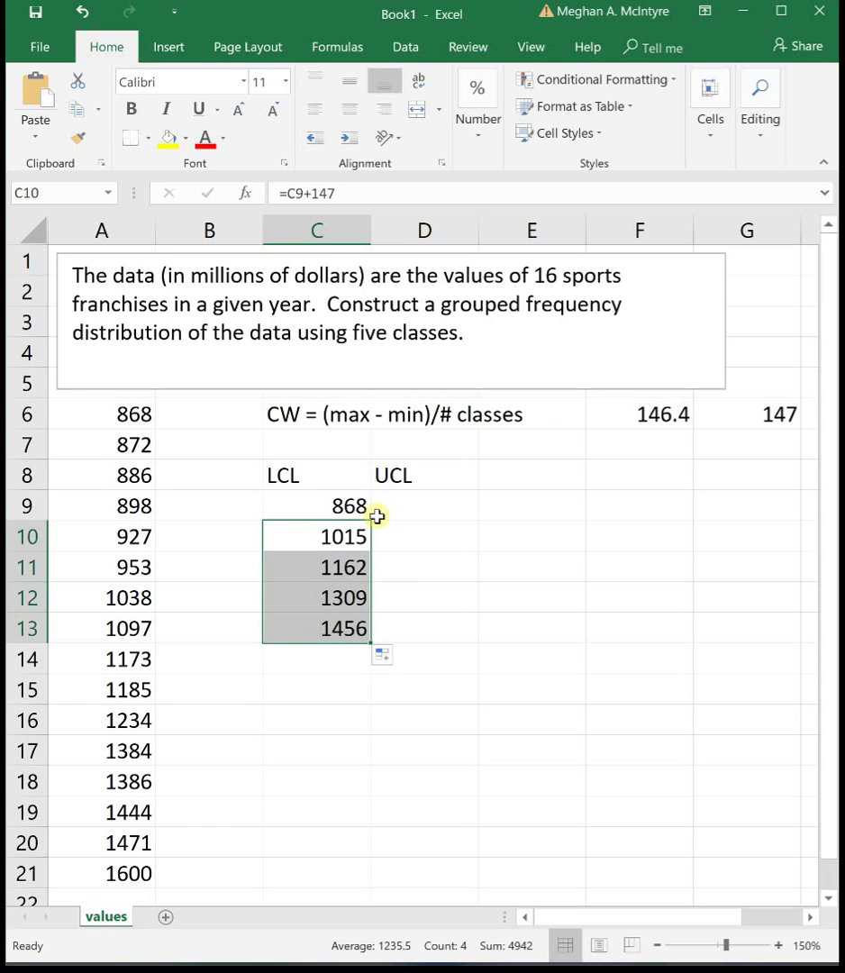
{"action": "left_click", "coordinate": [315, 666]}
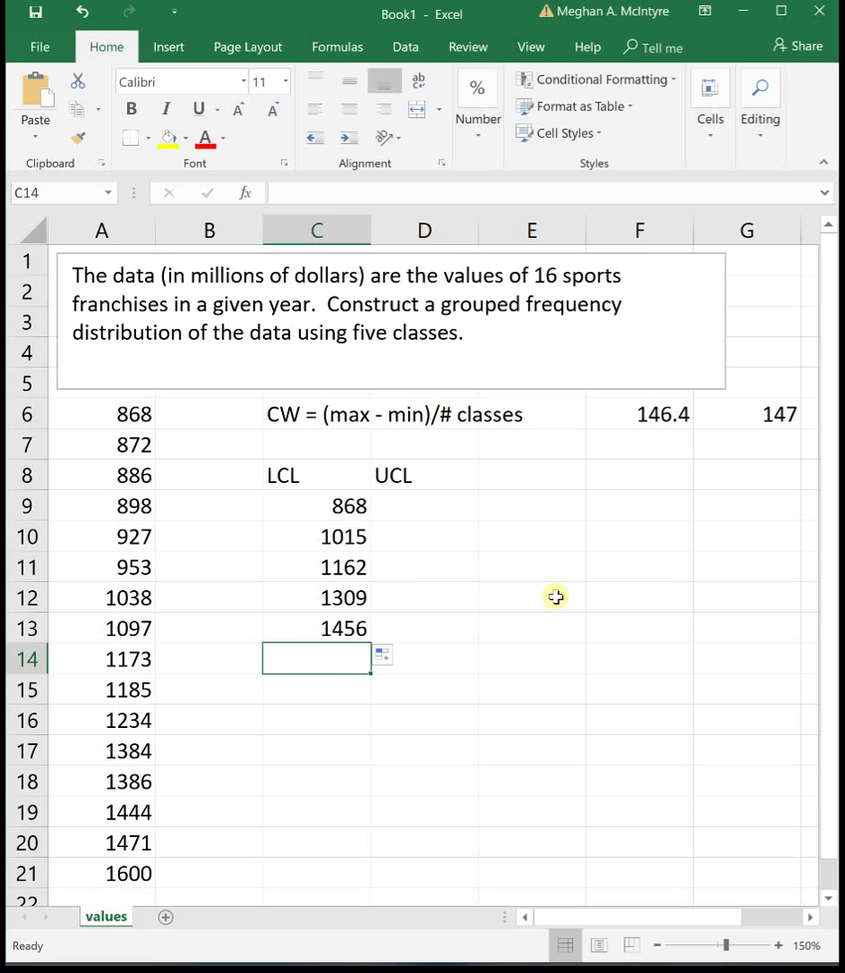
{"action": "left_click", "coordinate": [391, 504]}
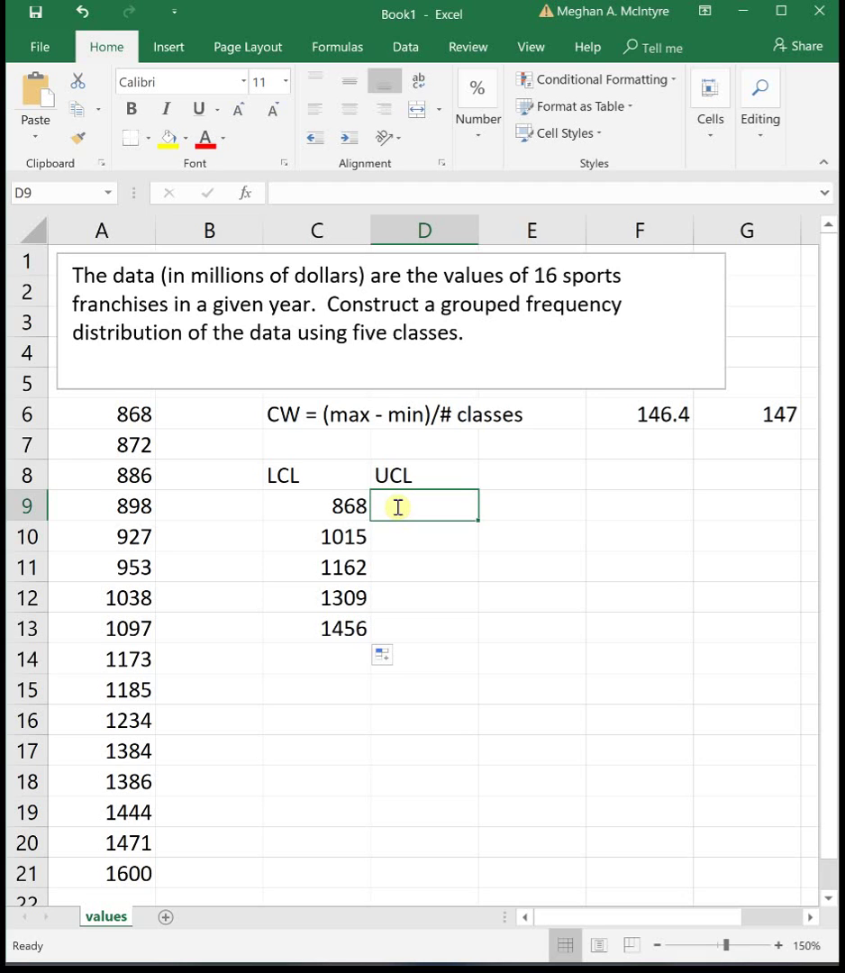
Step: Enter 1014 in D9 and fill =D9+147 down to D13, giving 1161, 1308, 1455, 1602
{"action": "type", "text": "1014"}
{"action": "key", "text": "Return"}
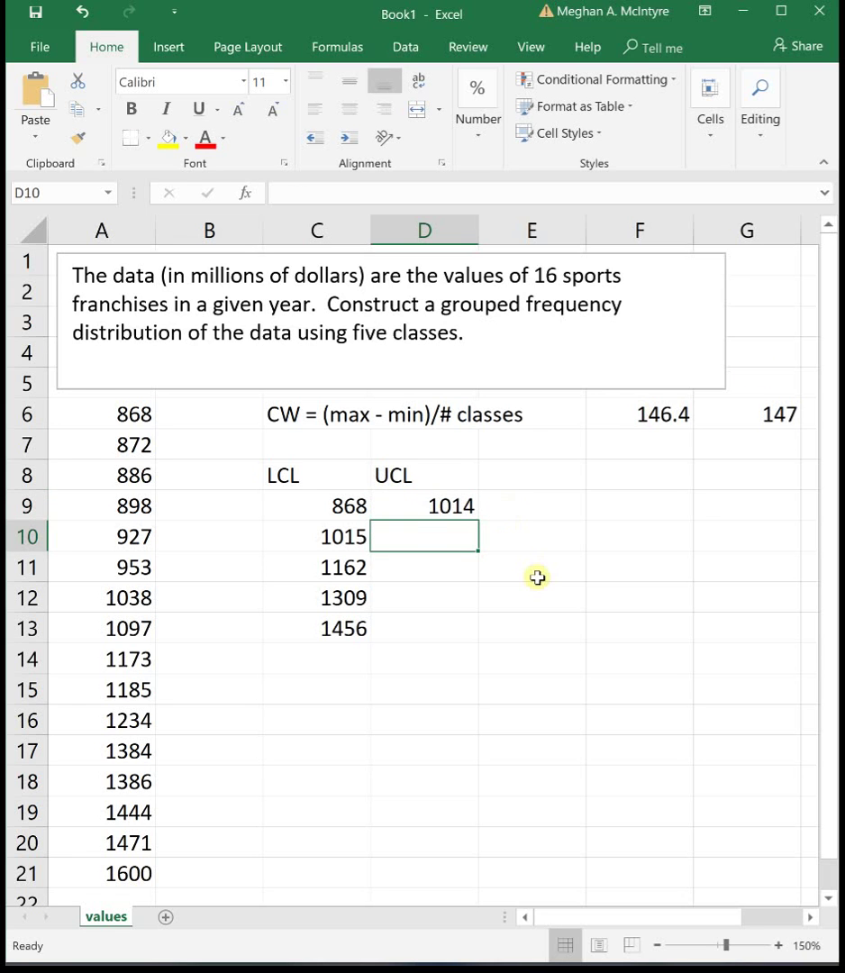
{"action": "type", "text": "="}
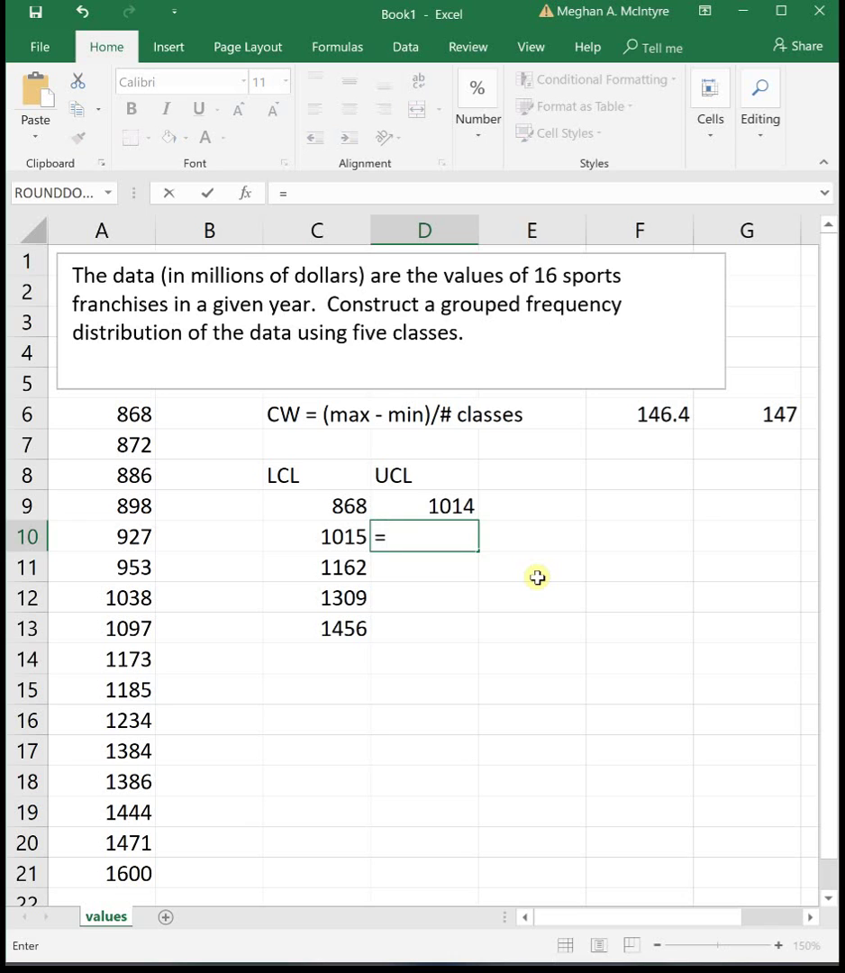
{"action": "key", "text": "Up"}
{"action": "type", "text": "+147"}
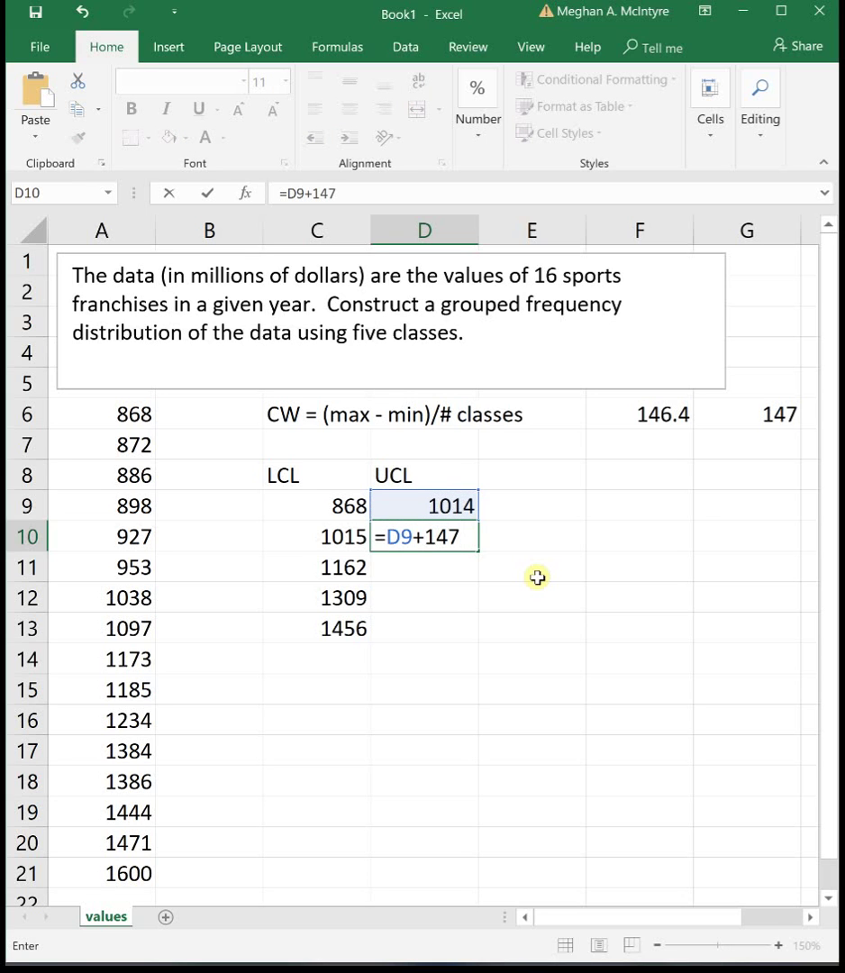
{"action": "key", "text": "Return"}
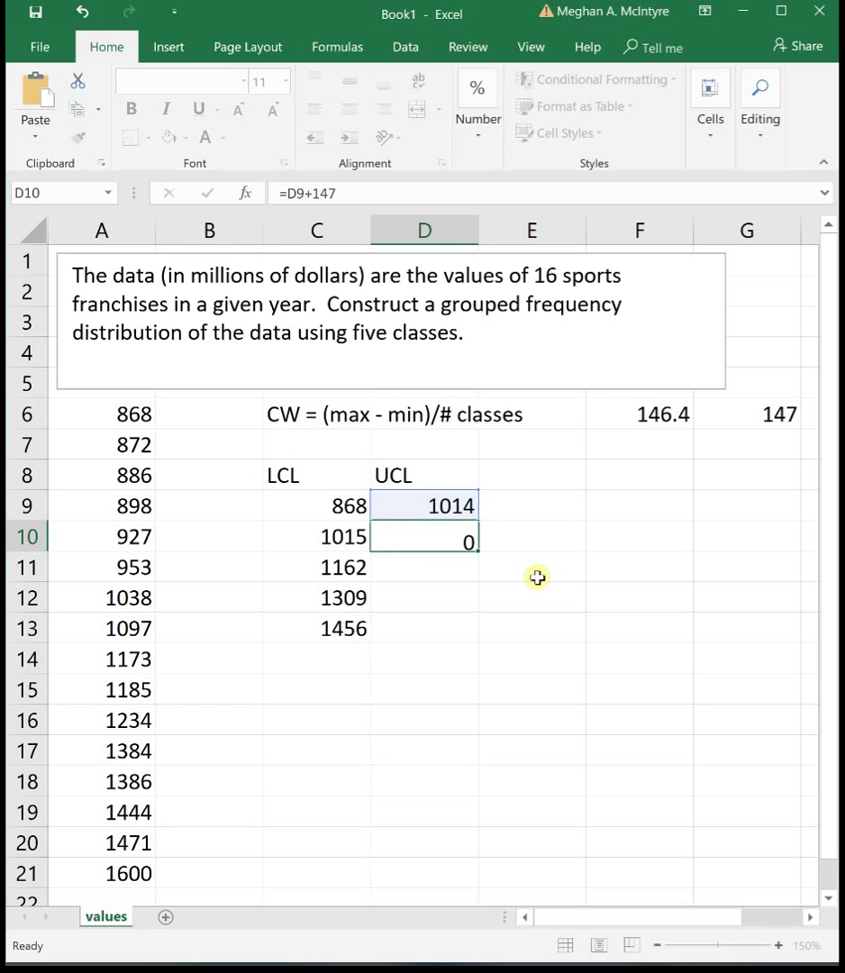
{"action": "left_click", "coordinate": [444, 536]}
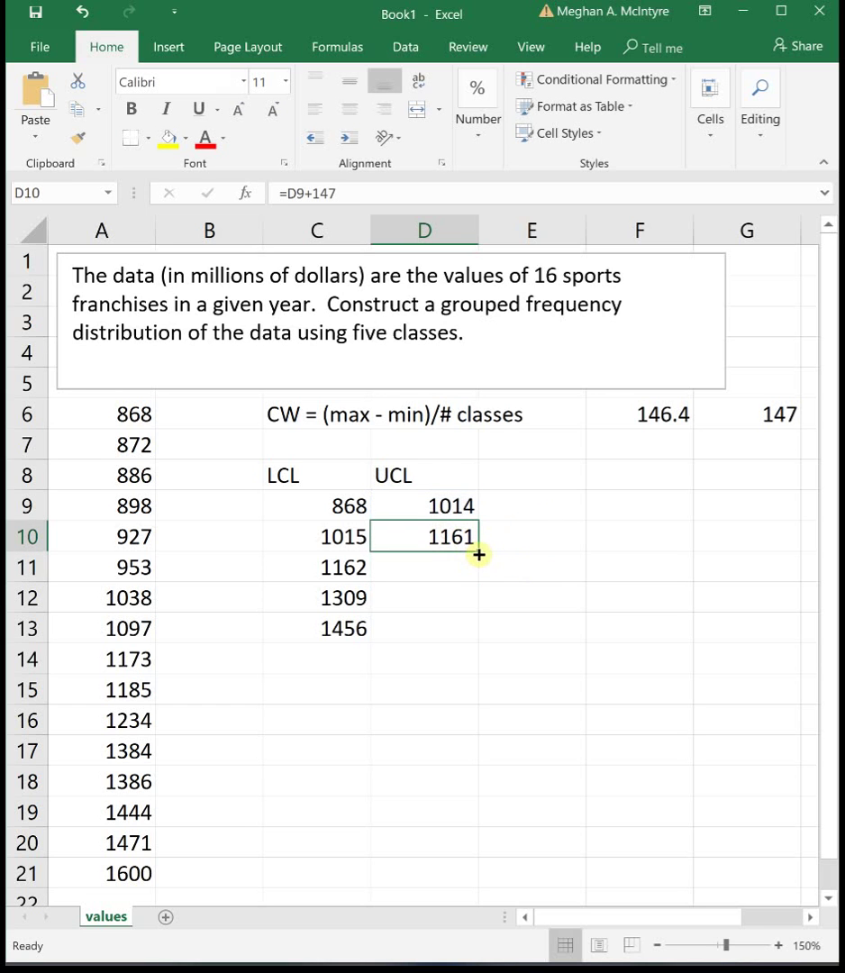
{"action": "left_click_drag", "start_coordinate": [477, 552], "coordinate": [466, 643]}
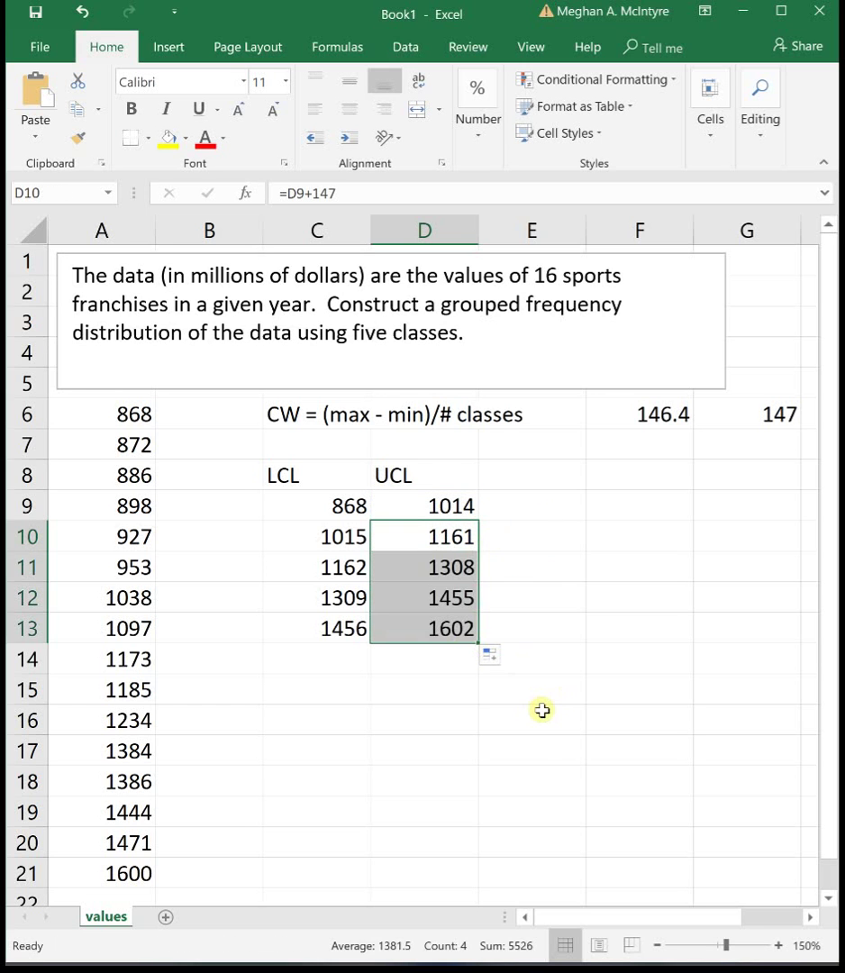
Step: Type the heading 'Freq.' into cell E8
{"action": "left_click", "coordinate": [351, 660]}
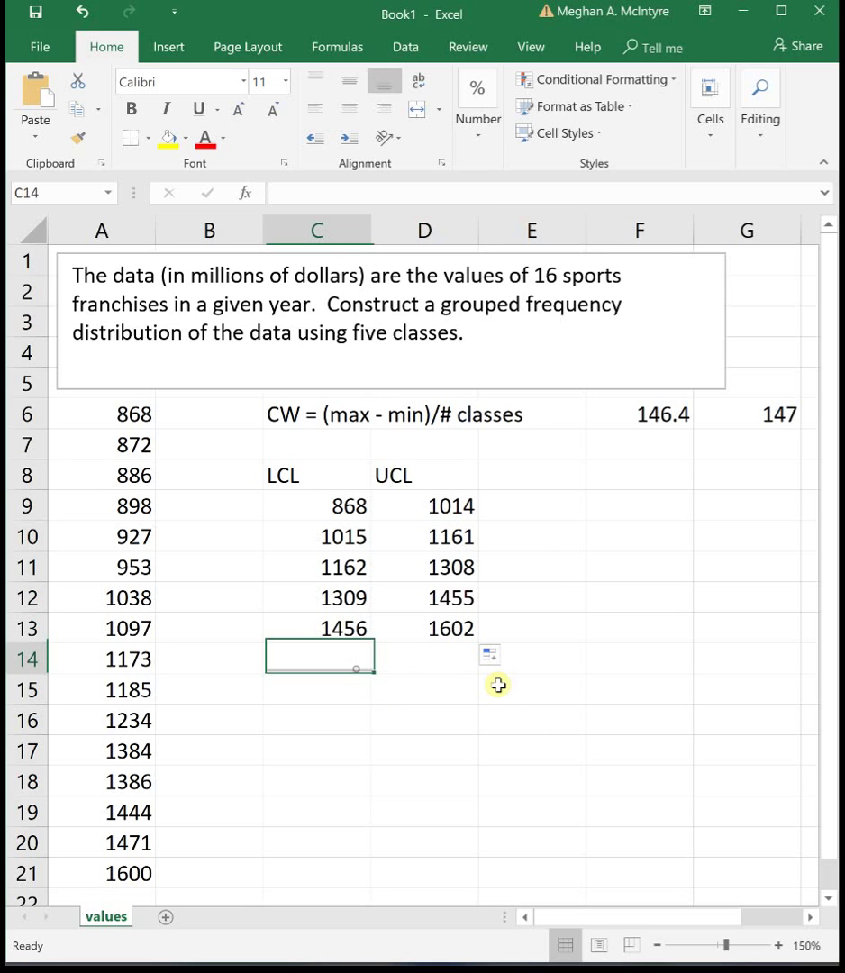
{"action": "left_click", "coordinate": [532, 477]}
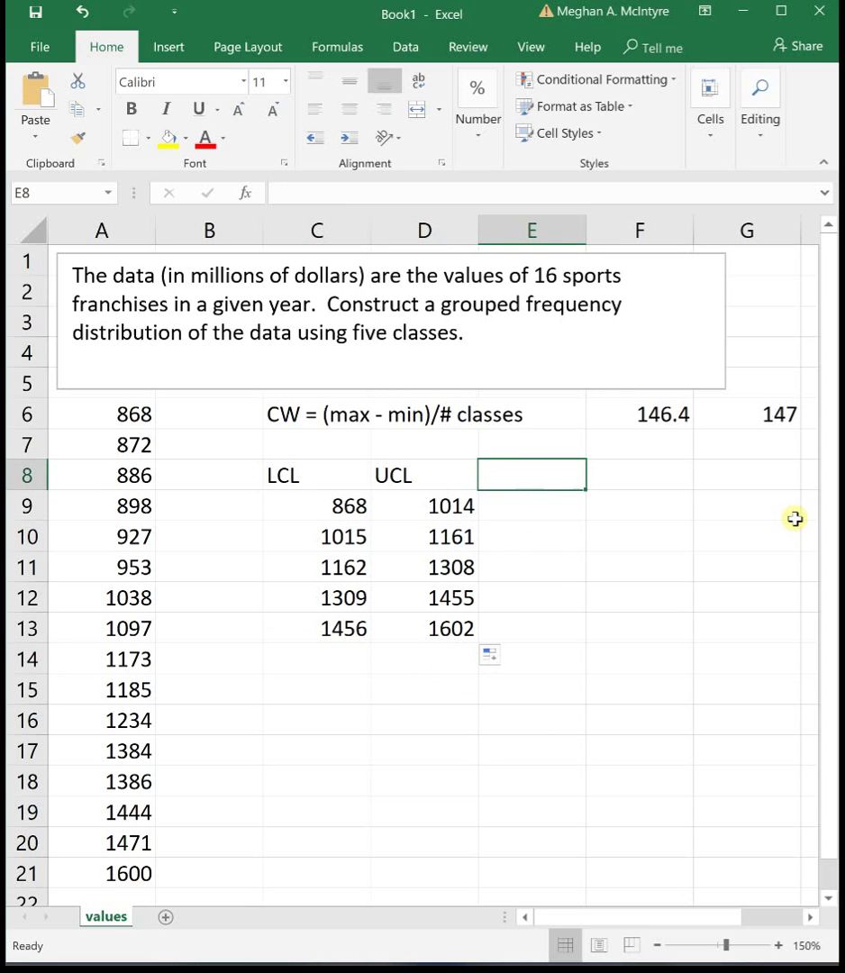
{"action": "type", "text": "Freq."}
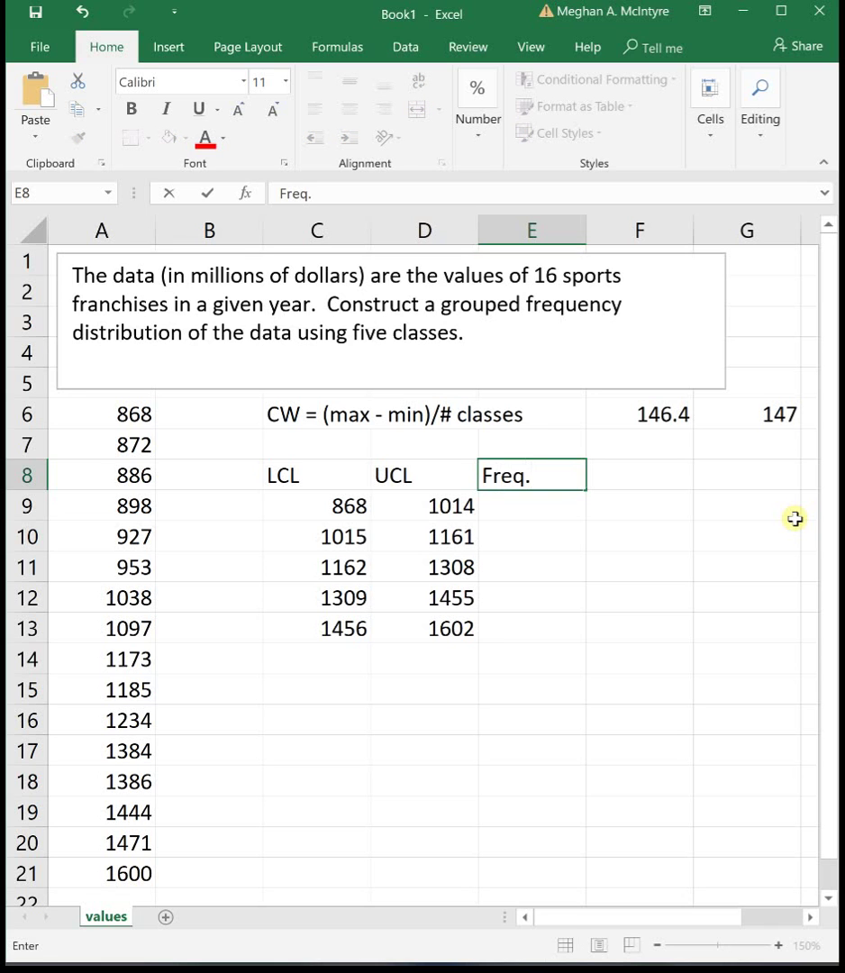
{"action": "key", "text": "Return"}
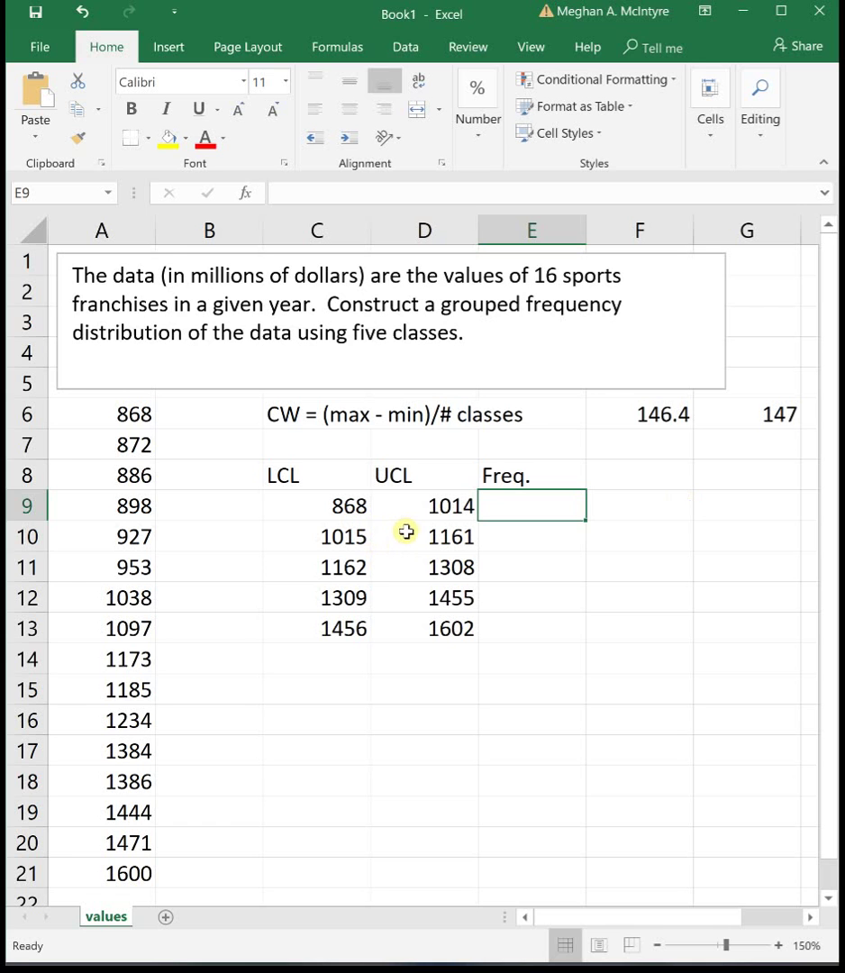
Step: Fill the first class's six values A6:A11 yellow and enter frequency 6 in E9
{"action": "left_click_drag", "start_coordinate": [137, 414], "coordinate": [131, 562]}
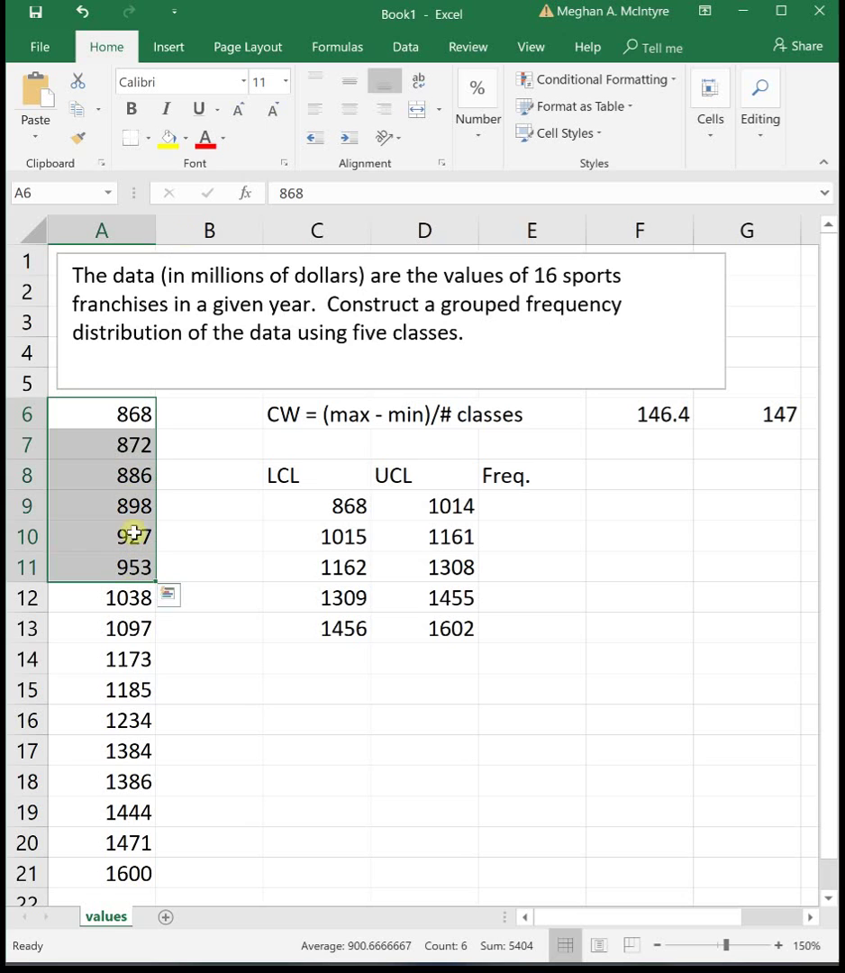
{"action": "left_click", "coordinate": [168, 137]}
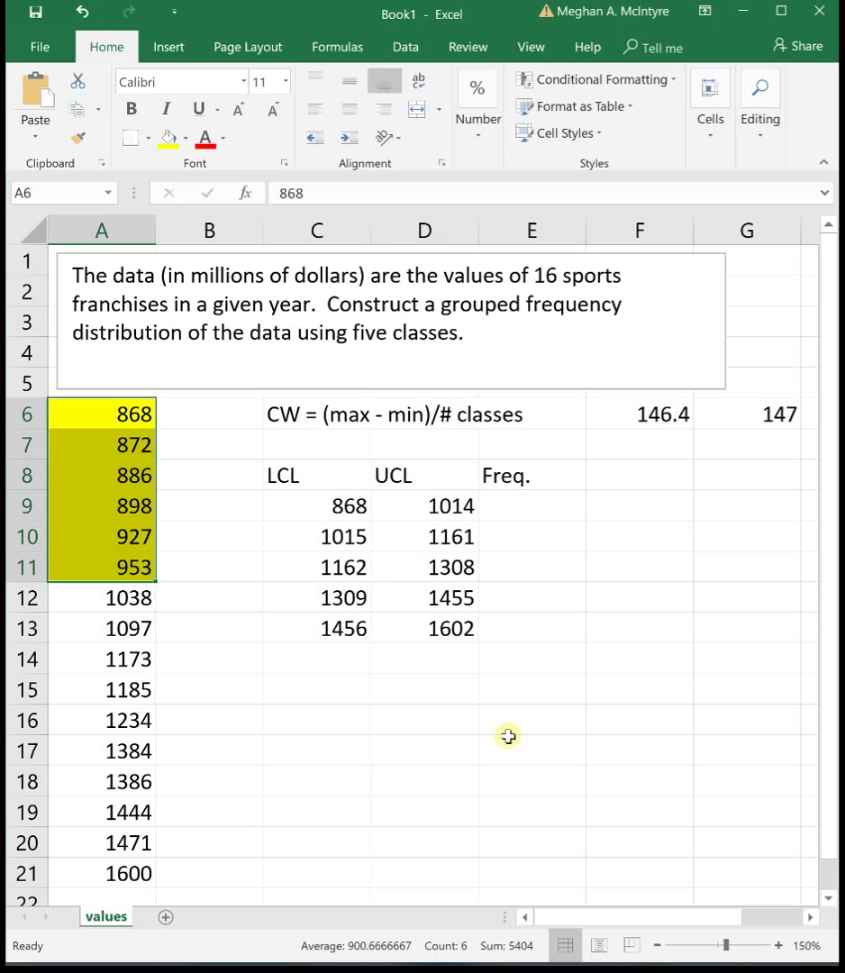
{"action": "left_click", "coordinate": [528, 506]}
{"action": "type", "text": "6"}
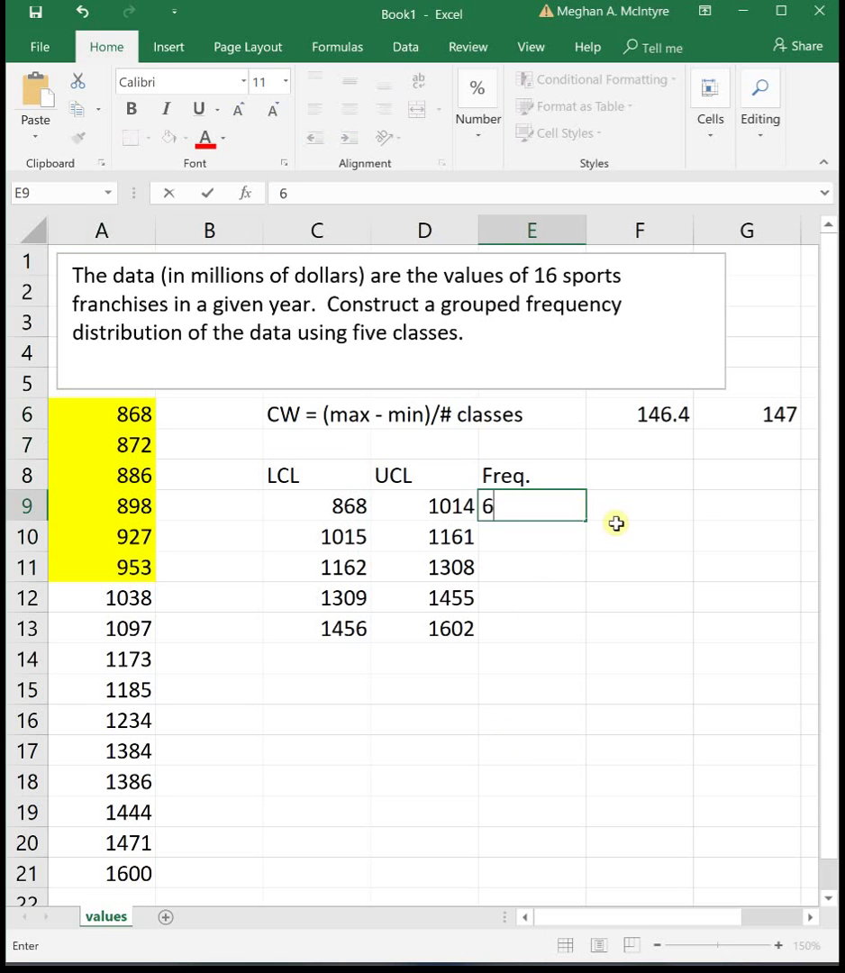
{"action": "key", "text": "Return"}
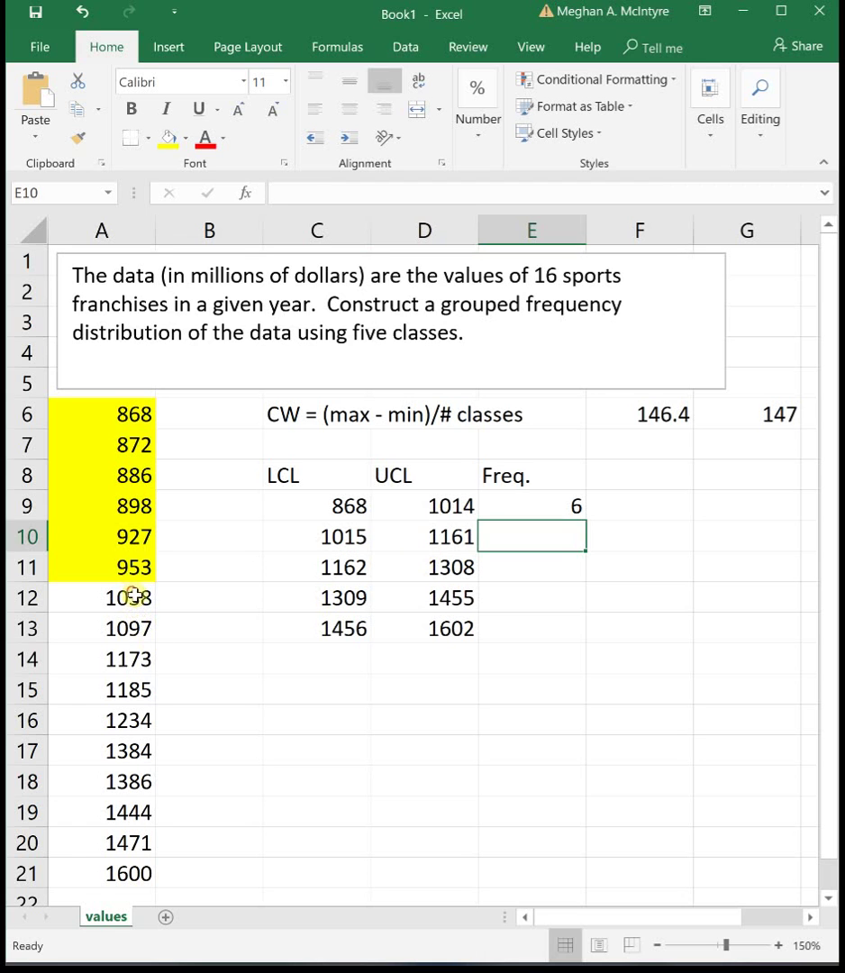
Step: Shade the second class's two values green and enter frequency 2 in E10
{"action": "left_click_drag", "start_coordinate": [131, 602], "coordinate": [141, 626]}
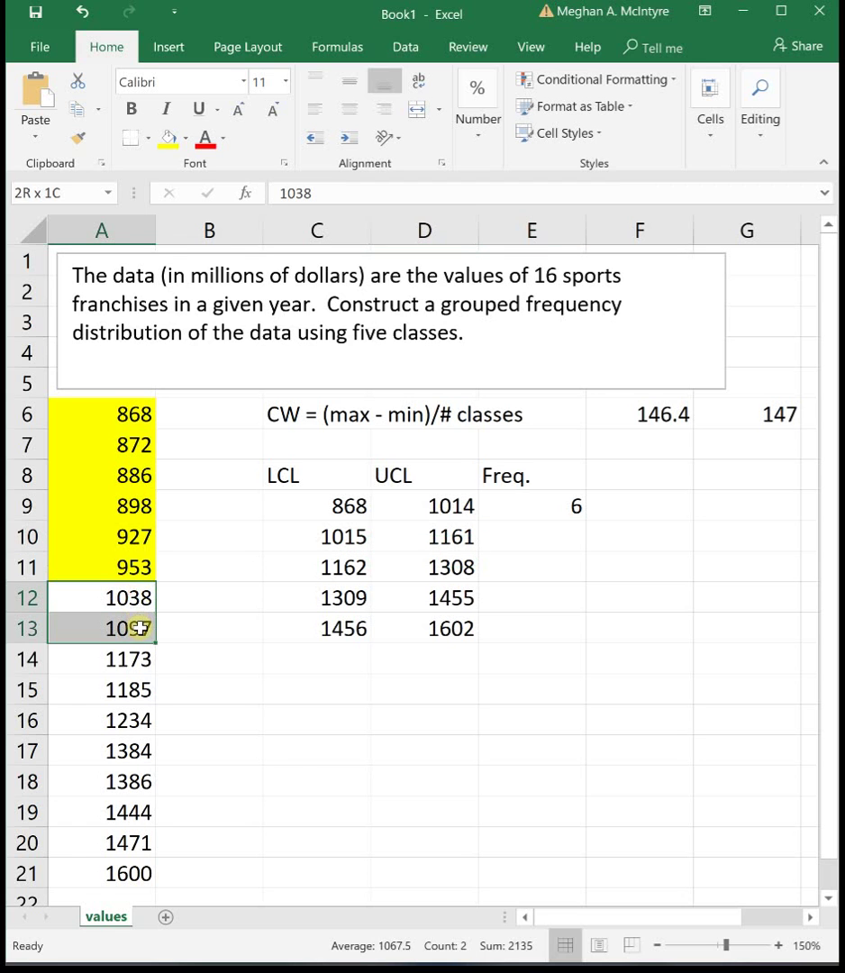
{"action": "left_click", "coordinate": [186, 138]}
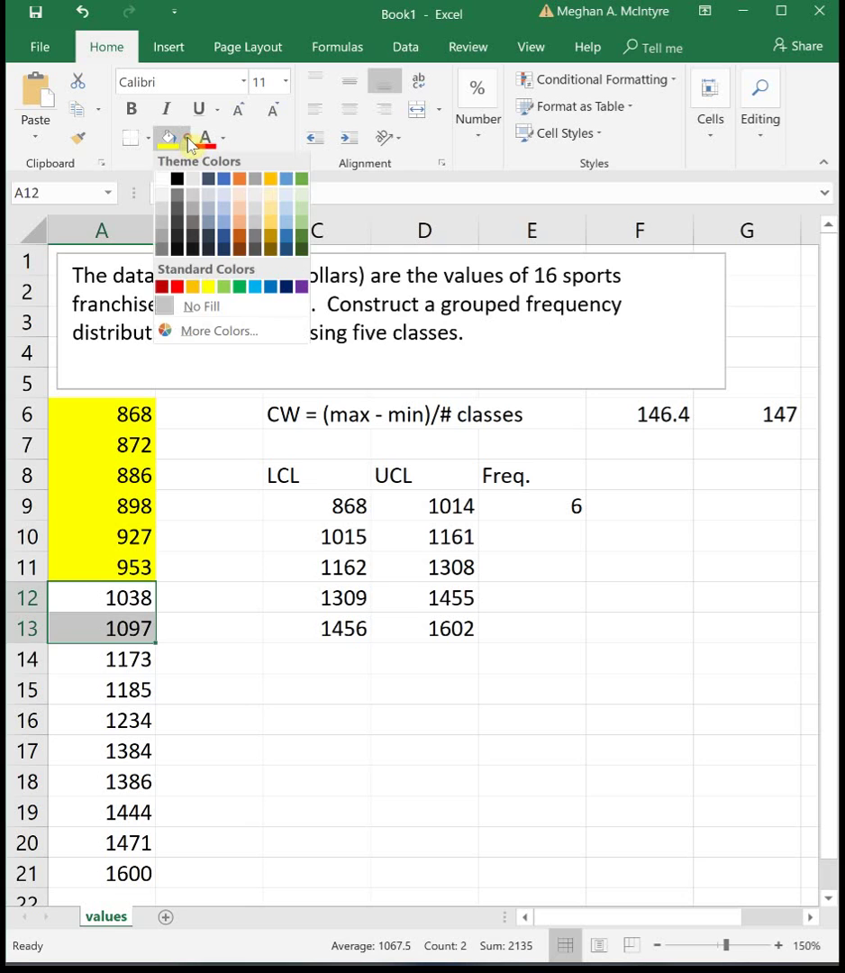
{"action": "left_click", "coordinate": [225, 289]}
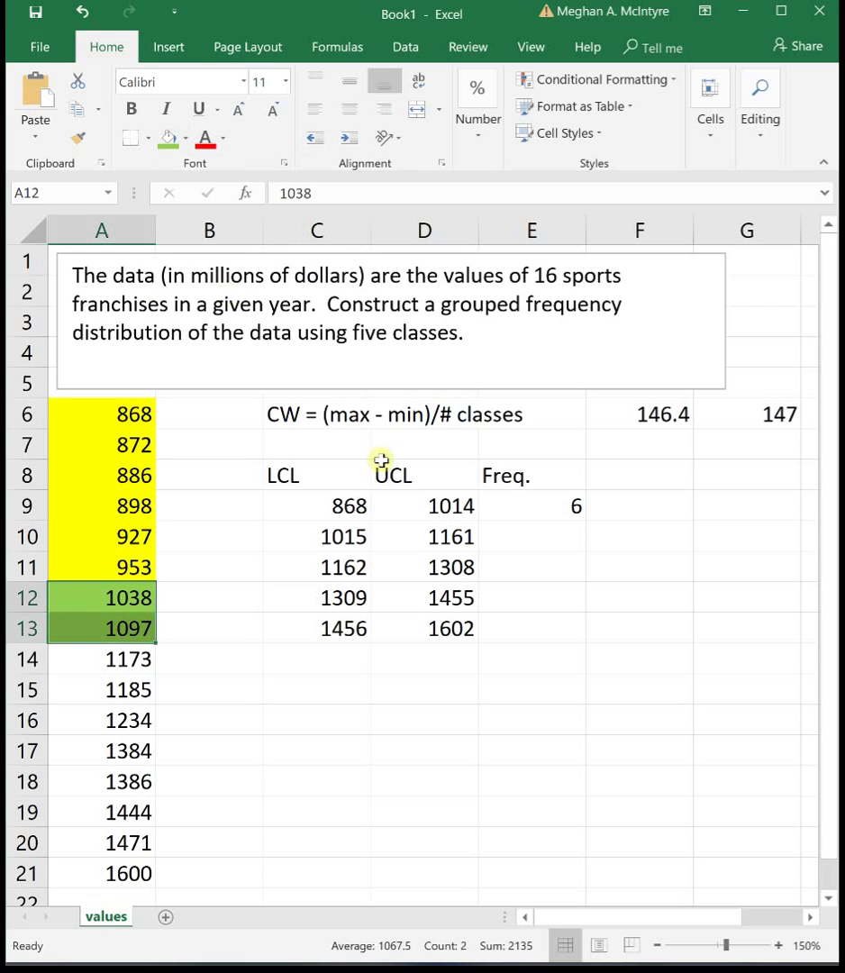
{"action": "left_click", "coordinate": [537, 530]}
{"action": "type", "text": "2"}
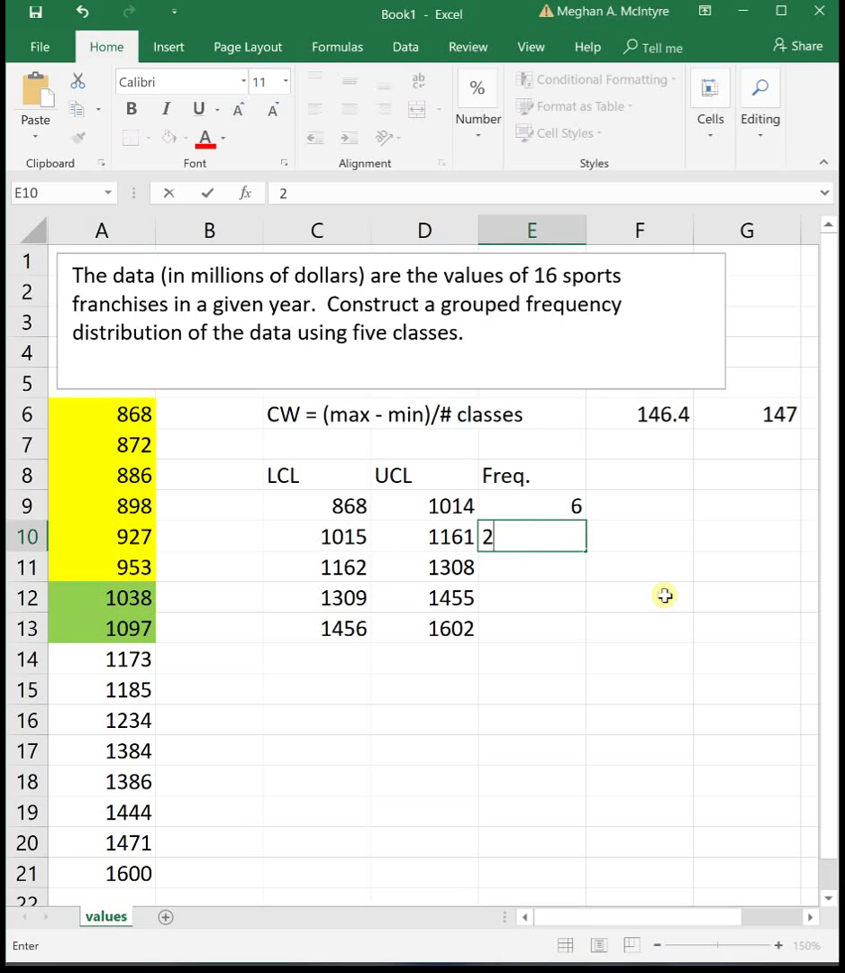
{"action": "key", "text": "Return"}
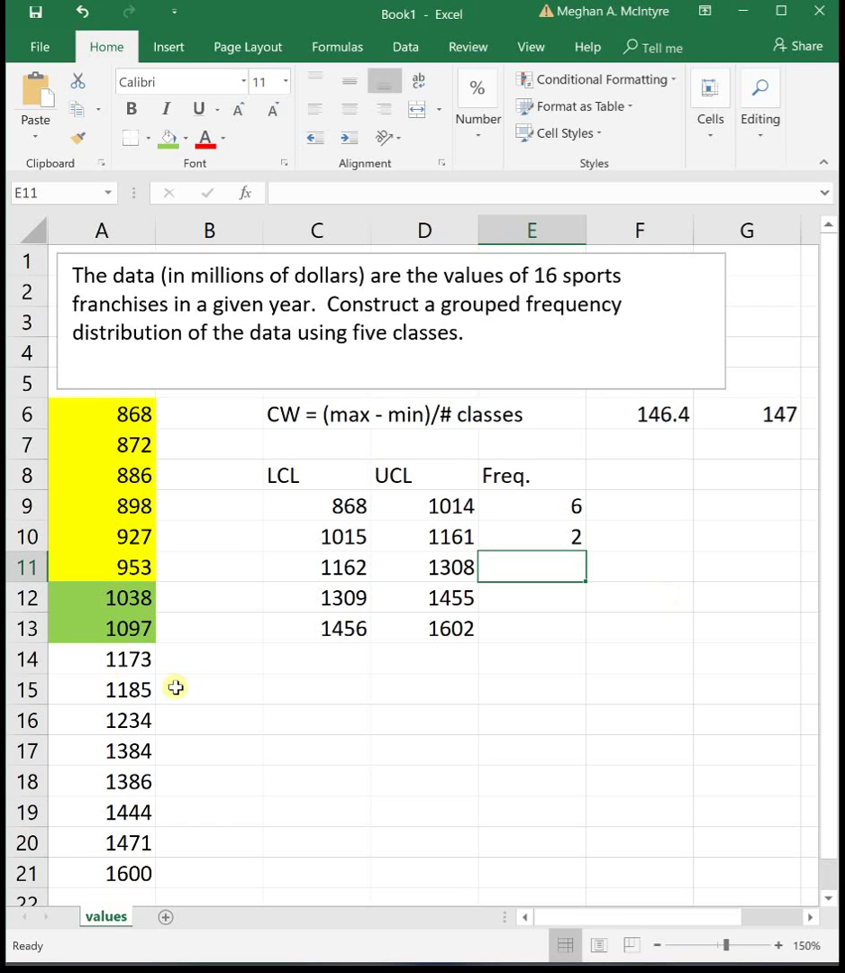
Step: Shade the third class's three values blue and enter frequency 3 in E11
{"action": "left_click", "coordinate": [97, 660]}
{"action": "left_click_drag", "start_coordinate": [107, 685], "coordinate": [101, 719]}
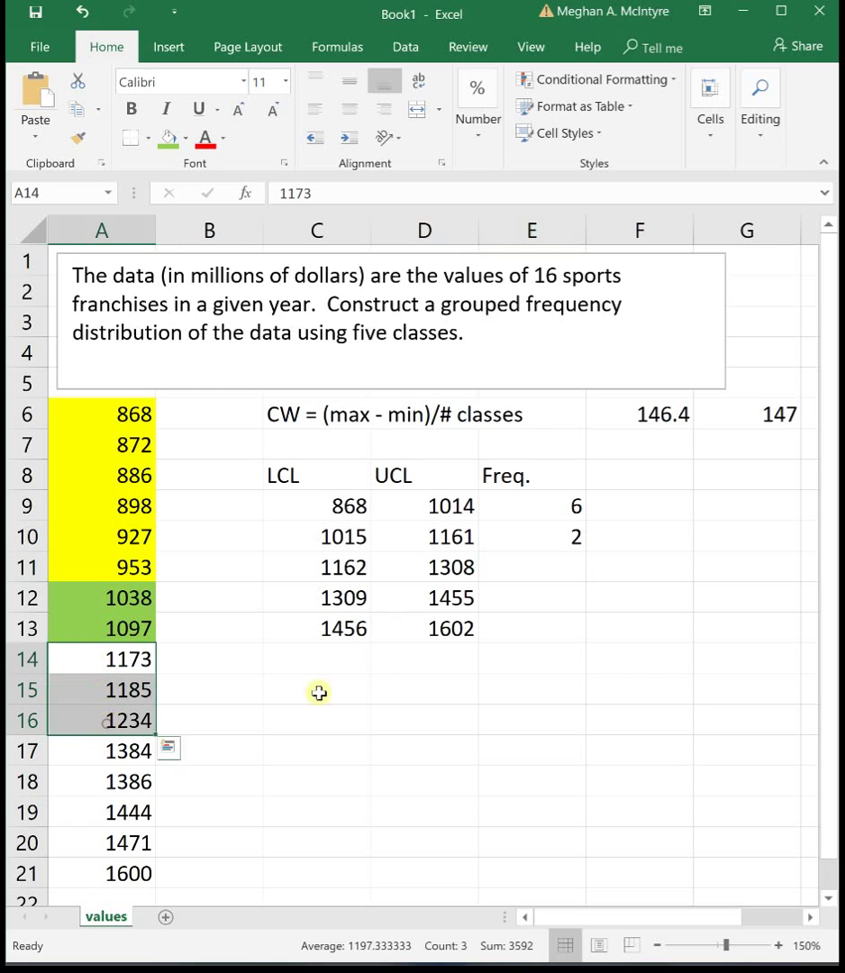
{"action": "left_click", "coordinate": [185, 137]}
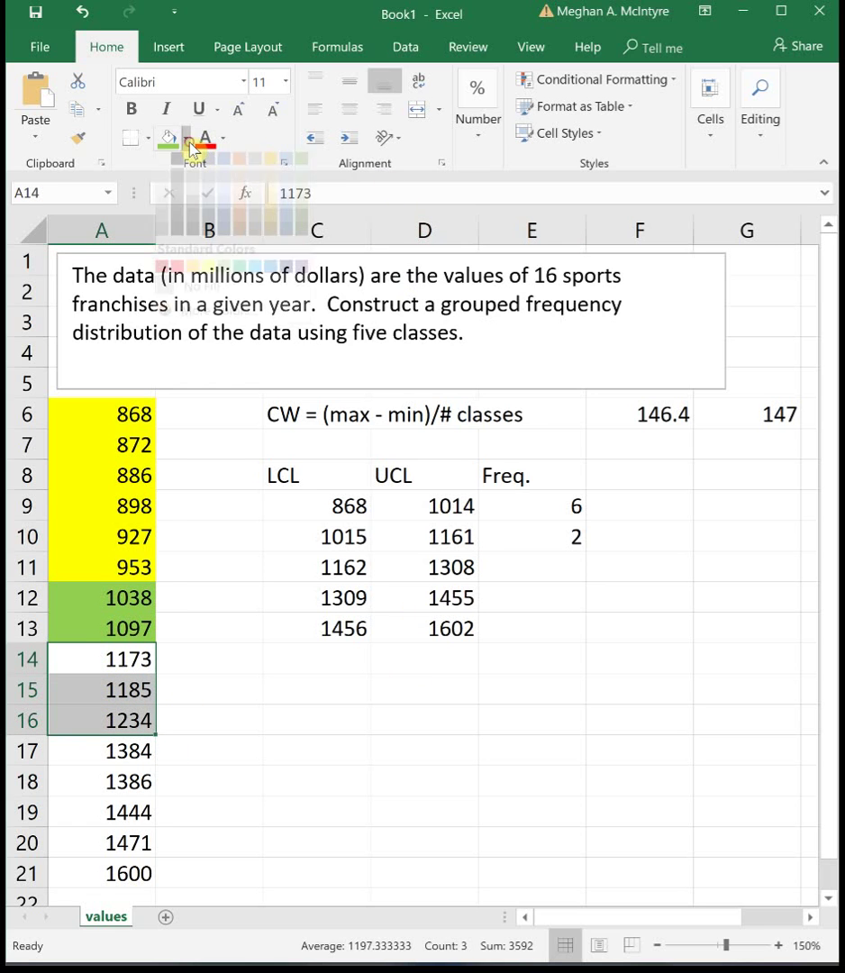
{"action": "left_click", "coordinate": [256, 290]}
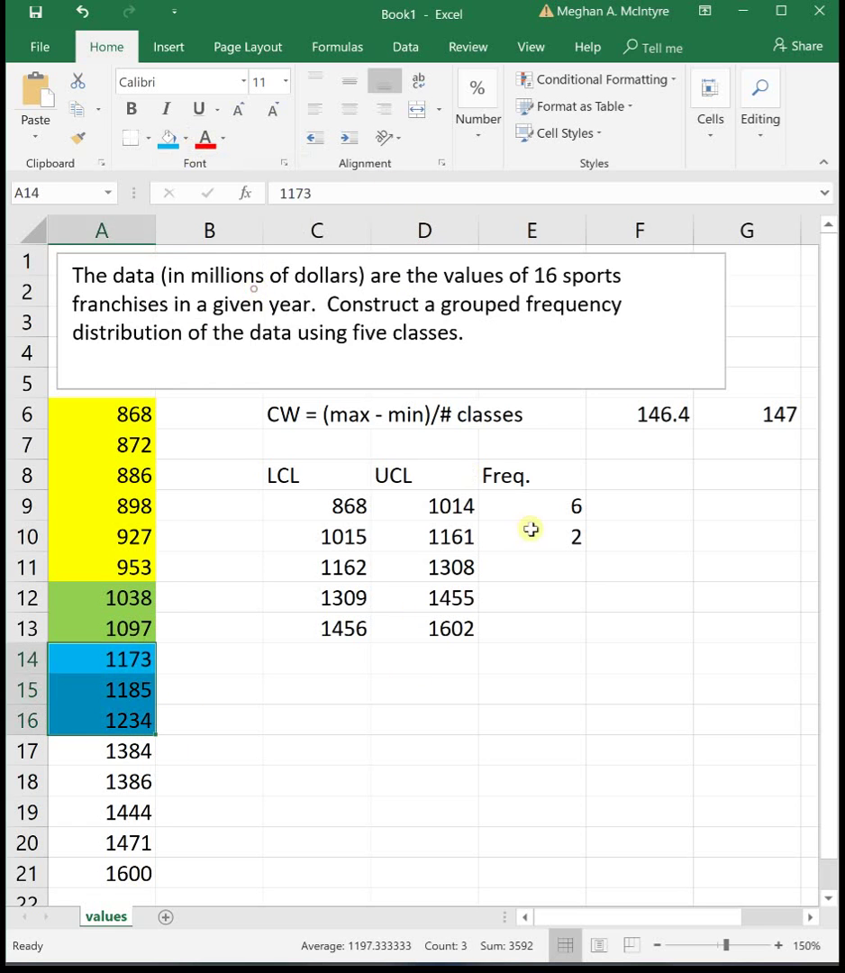
{"action": "left_click", "coordinate": [554, 563]}
{"action": "type", "text": "3"}
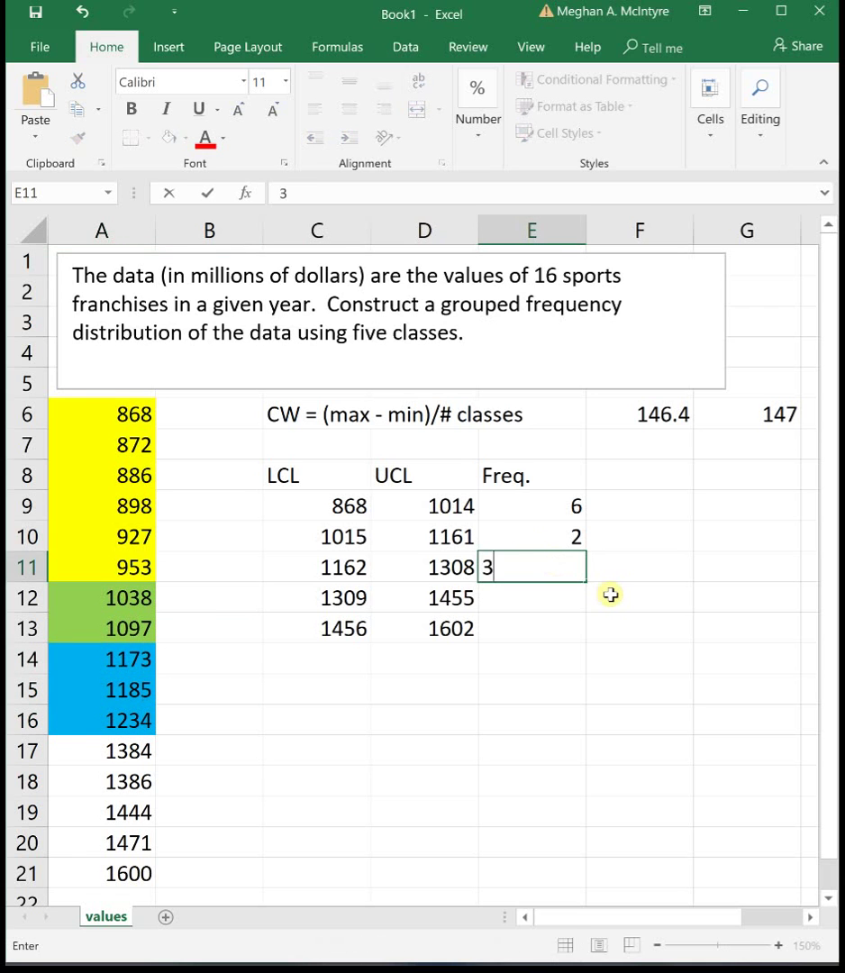
{"action": "key", "text": "Return"}
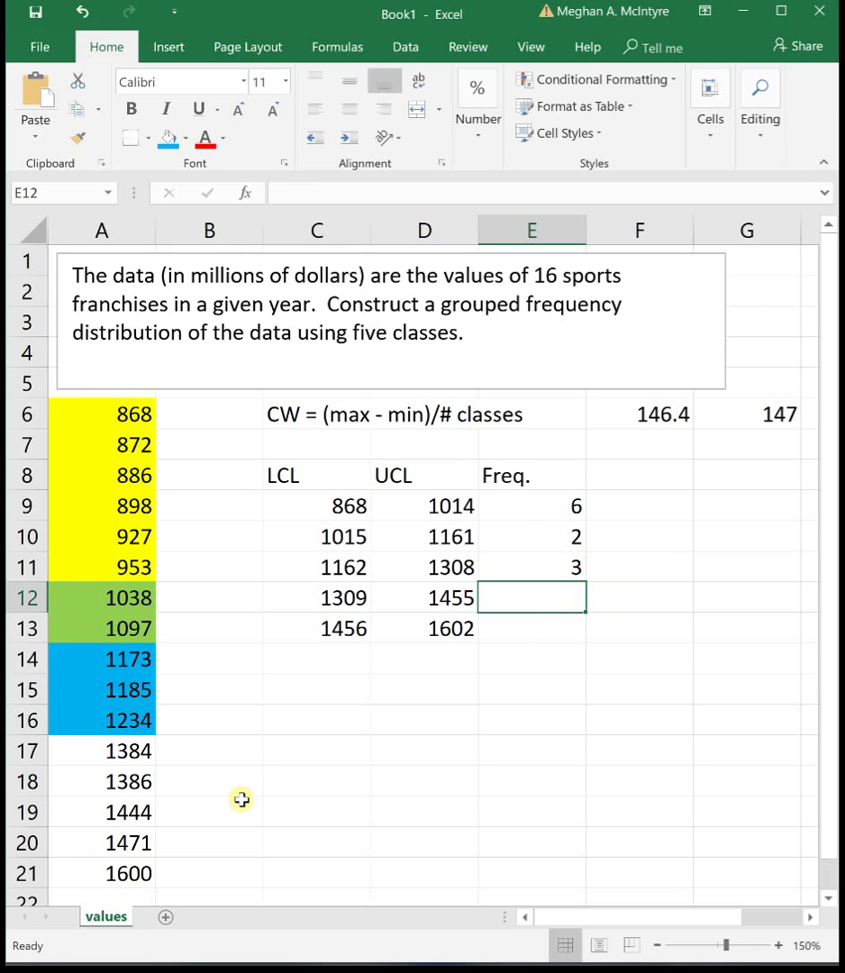
Step: Fill the 1384–1444 values purple and enter frequency 3 in E12
{"action": "left_click_drag", "start_coordinate": [99, 746], "coordinate": [95, 811]}
{"action": "left_click", "coordinate": [186, 141]}
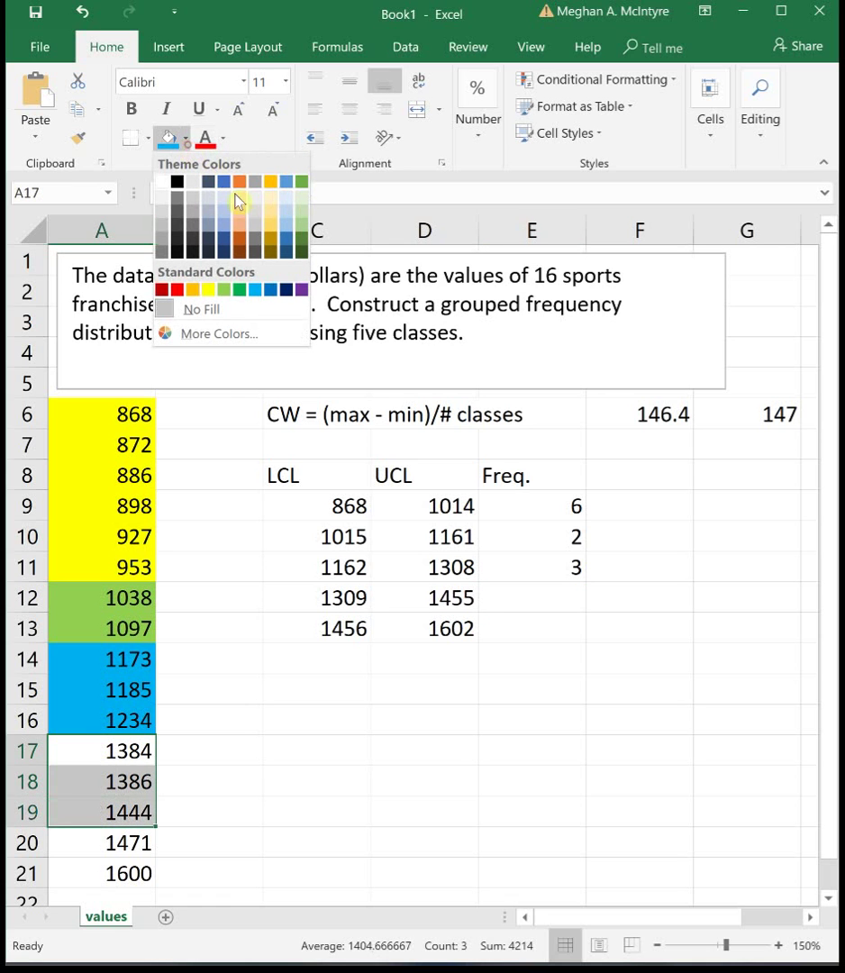
{"action": "left_click", "coordinate": [302, 291]}
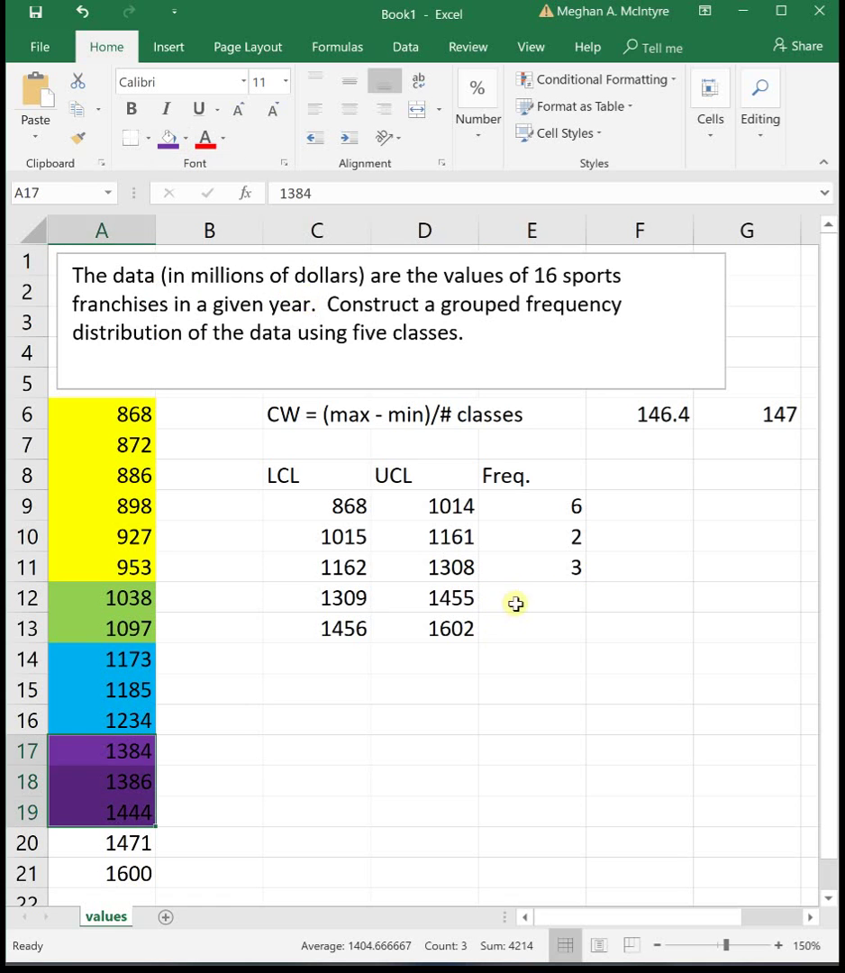
{"action": "left_click", "coordinate": [542, 592]}
{"action": "type", "text": "3"}
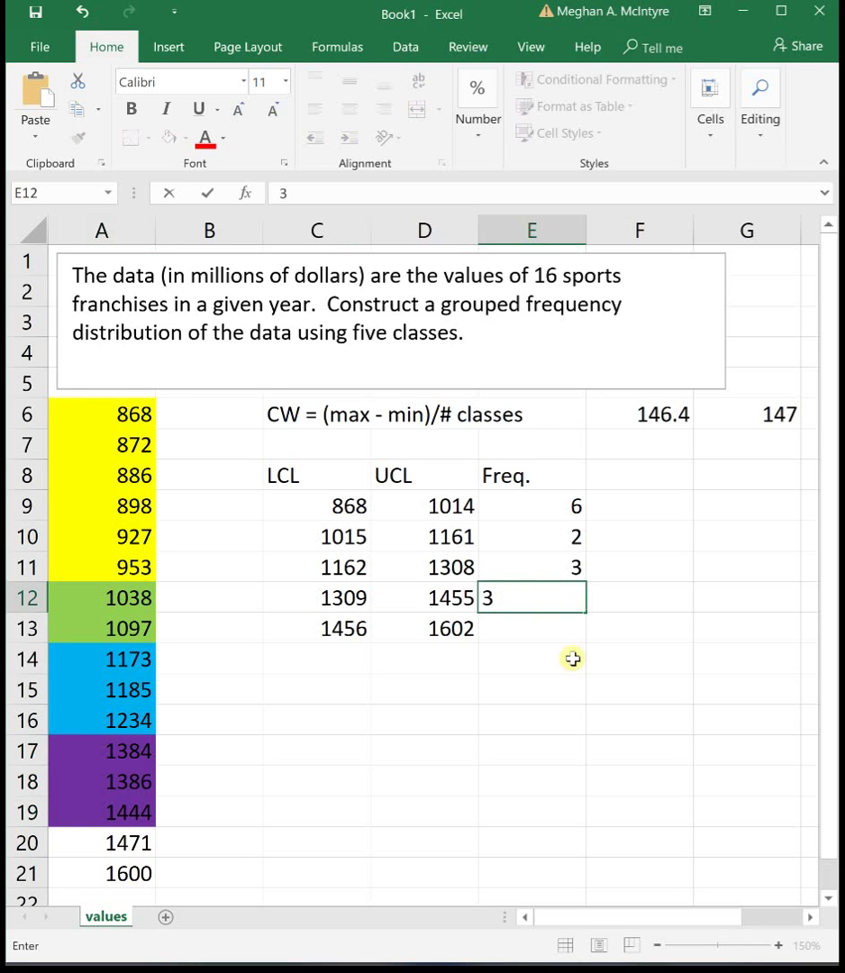
{"action": "key", "text": "Return"}
{"action": "key", "text": "Return"}
Step: Fill the 1471 and 1600 values red and enter frequency 2 in E13
{"action": "left_click_drag", "start_coordinate": [73, 837], "coordinate": [102, 870]}
{"action": "left_click", "coordinate": [186, 137]}
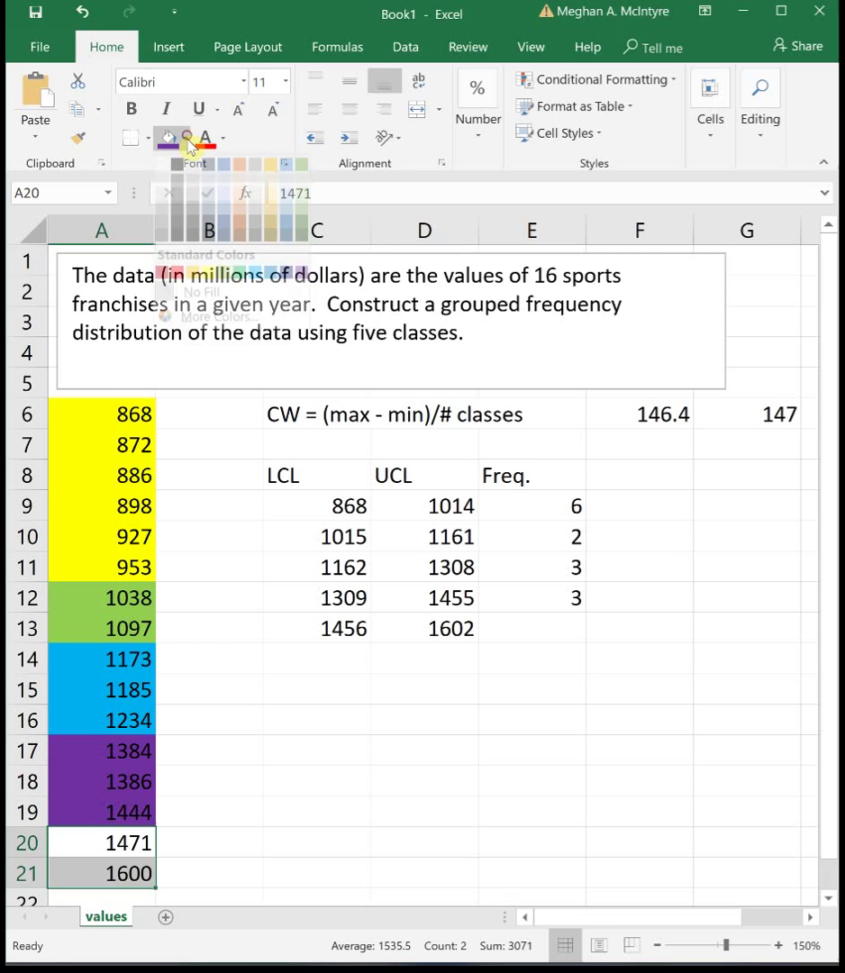
{"action": "left_click", "coordinate": [181, 291]}
{"action": "left_click", "coordinate": [544, 623]}
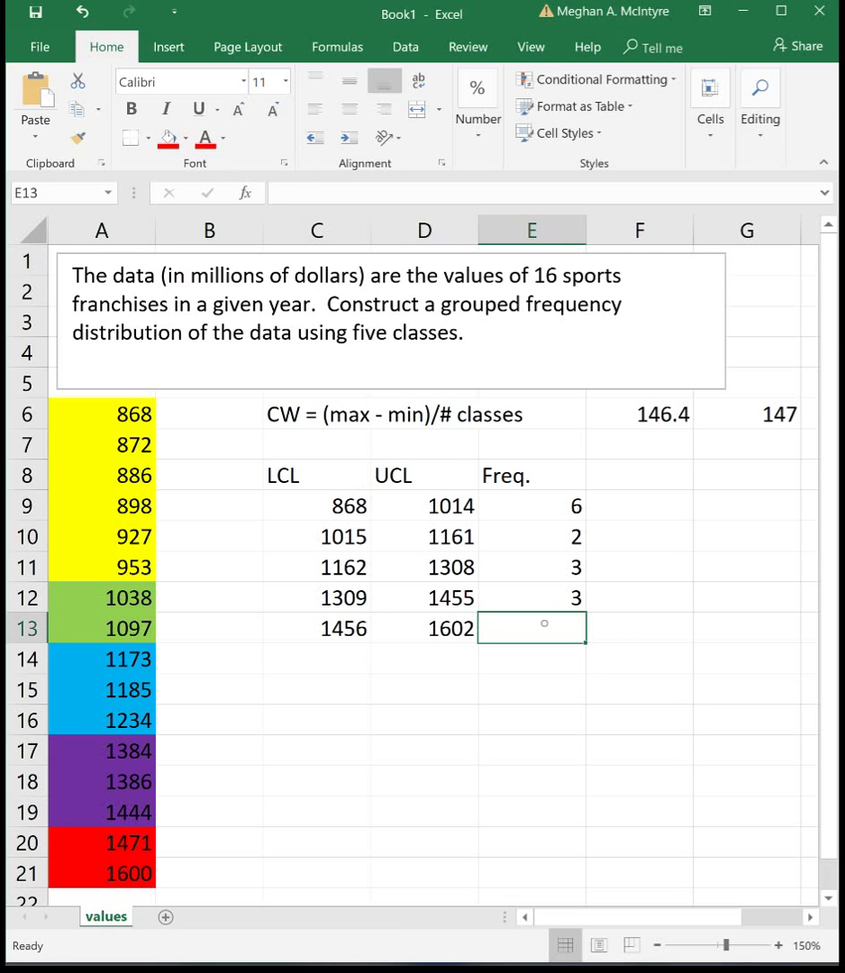
{"action": "type", "text": "2"}
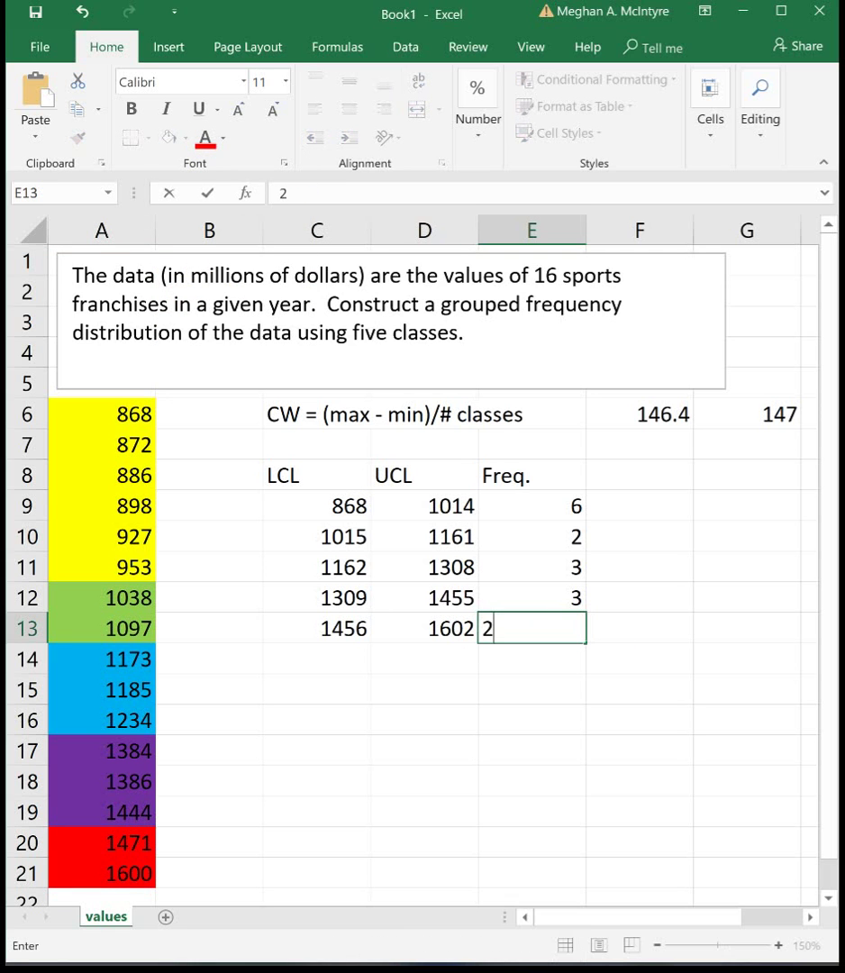
{"action": "left_click", "coordinate": [593, 691]}
Step: Enter =SUM(E9:E13) in E14 to total the frequencies as 16
{"action": "left_click", "coordinate": [525, 667]}
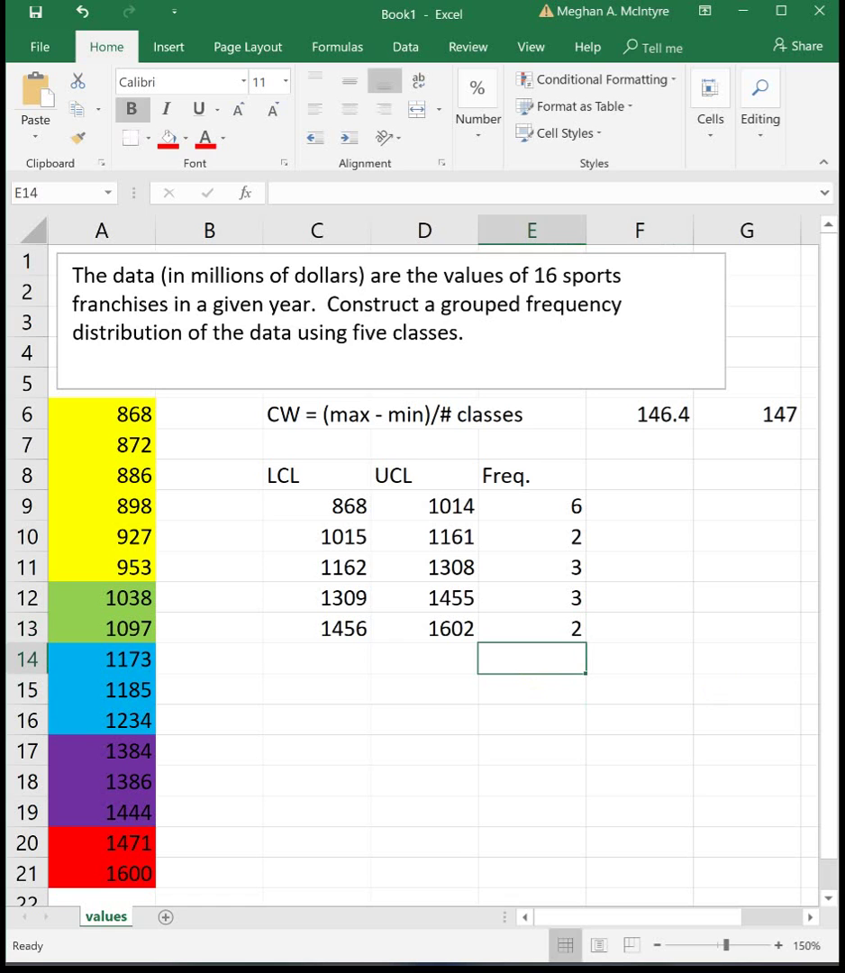
{"action": "type", "text": "=sum("}
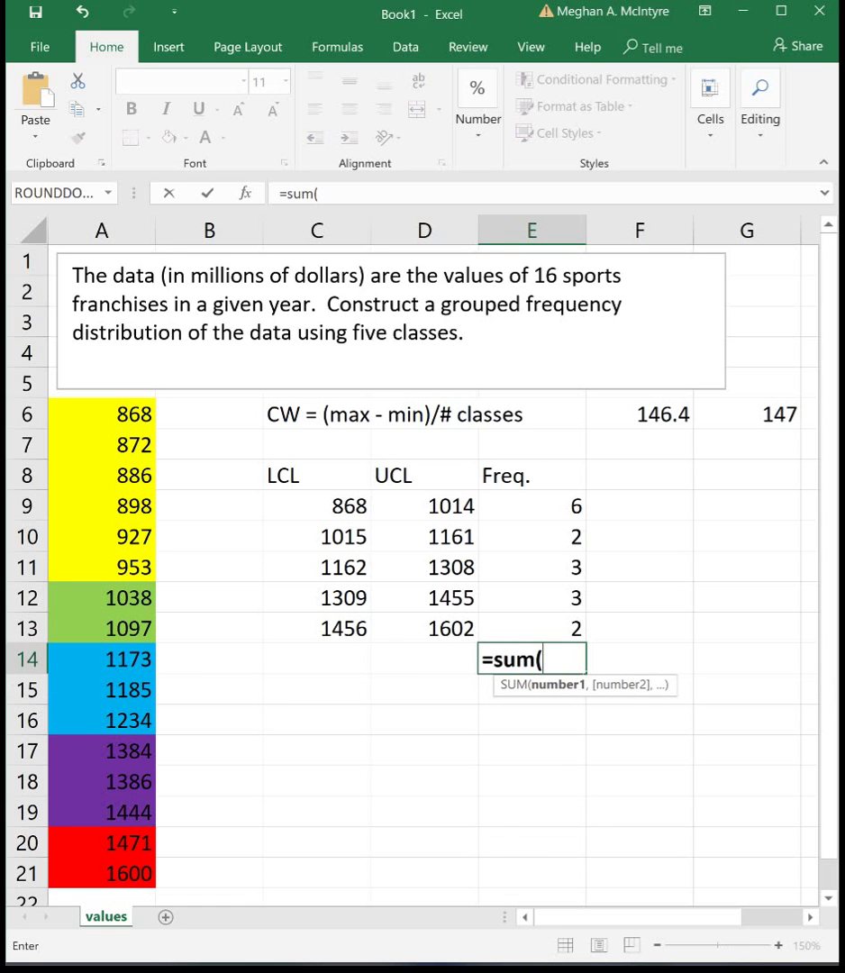
{"action": "left_click_drag", "start_coordinate": [577, 628], "coordinate": [503, 511]}
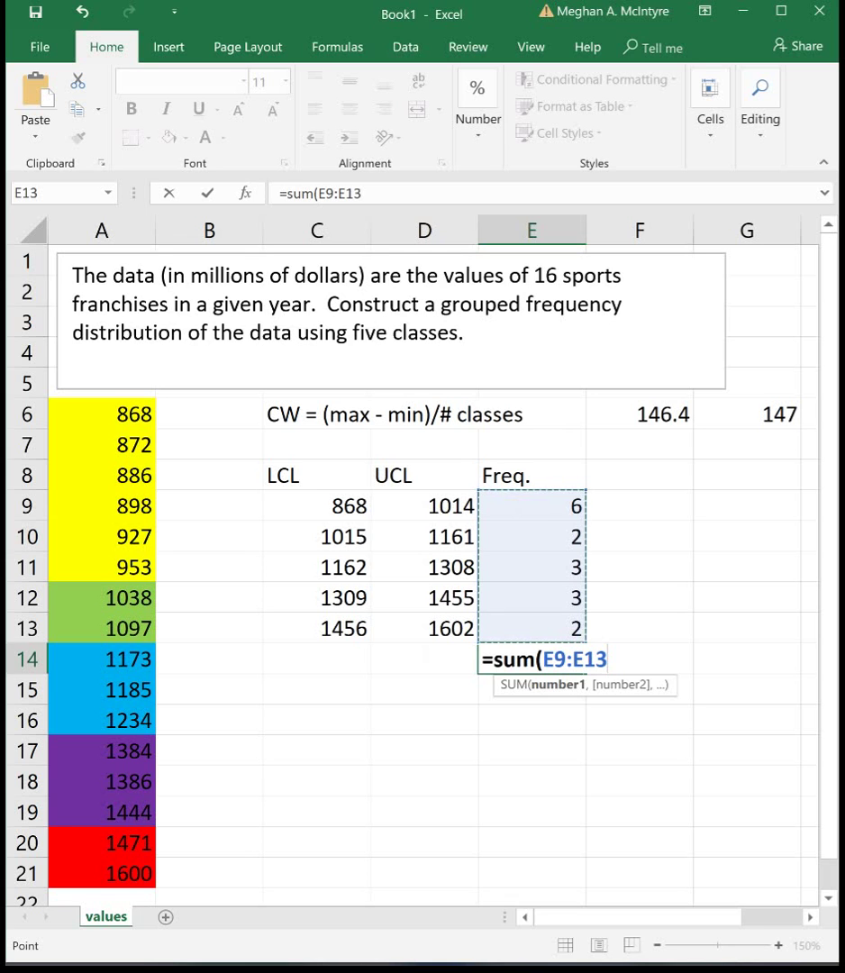
{"action": "type", "text": ")"}
{"action": "key", "text": "Return"}
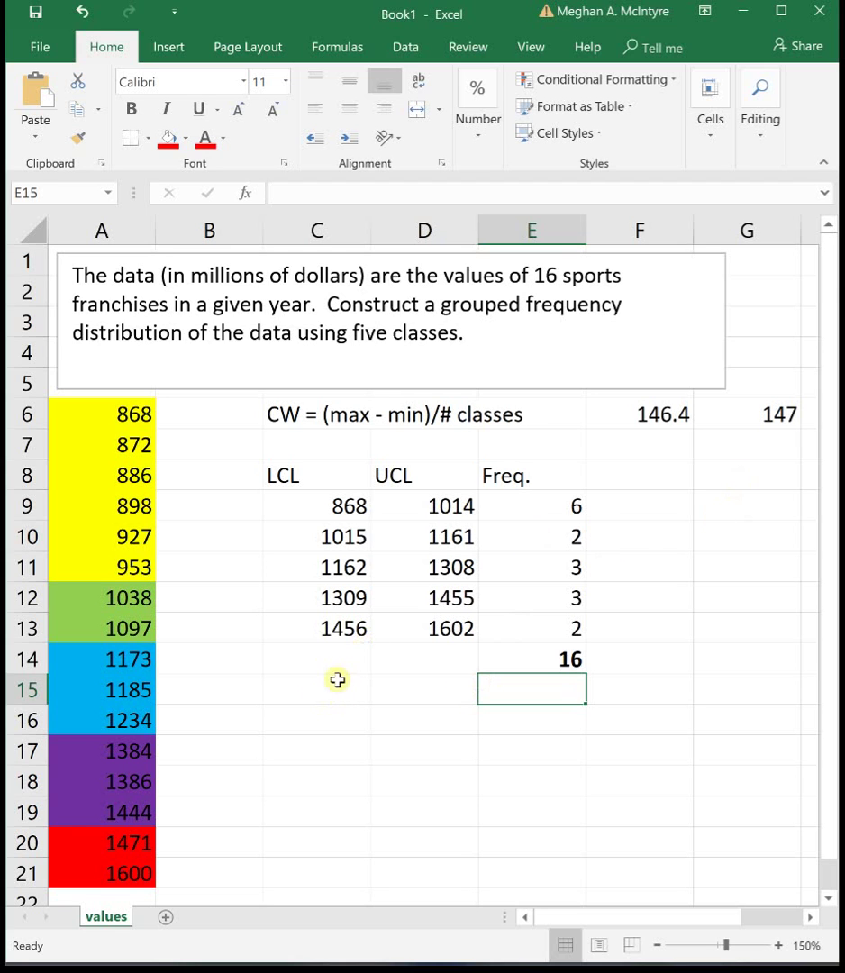
{"action": "left_click", "coordinate": [309, 696]}
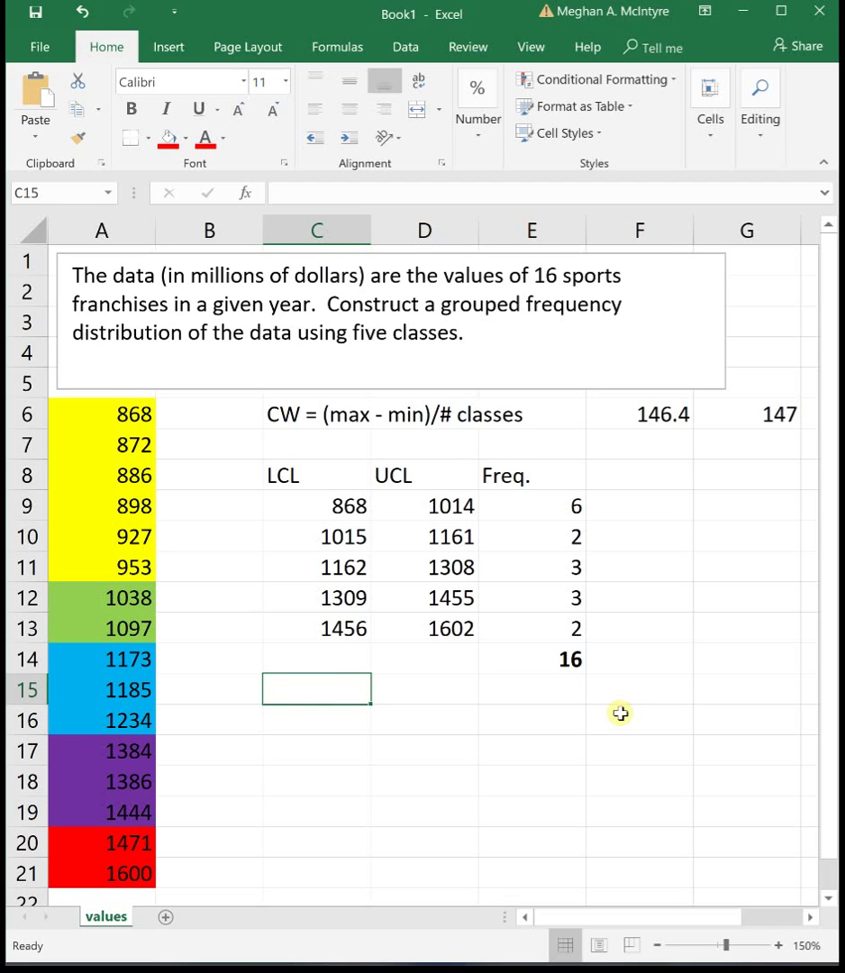
Step: List class labels '868 to 1014', '1015 to 1161', '1162 to 1308', '1309 to 1455', '1456 to 1602' in C15:C19
{"action": "type", "text": "6"}
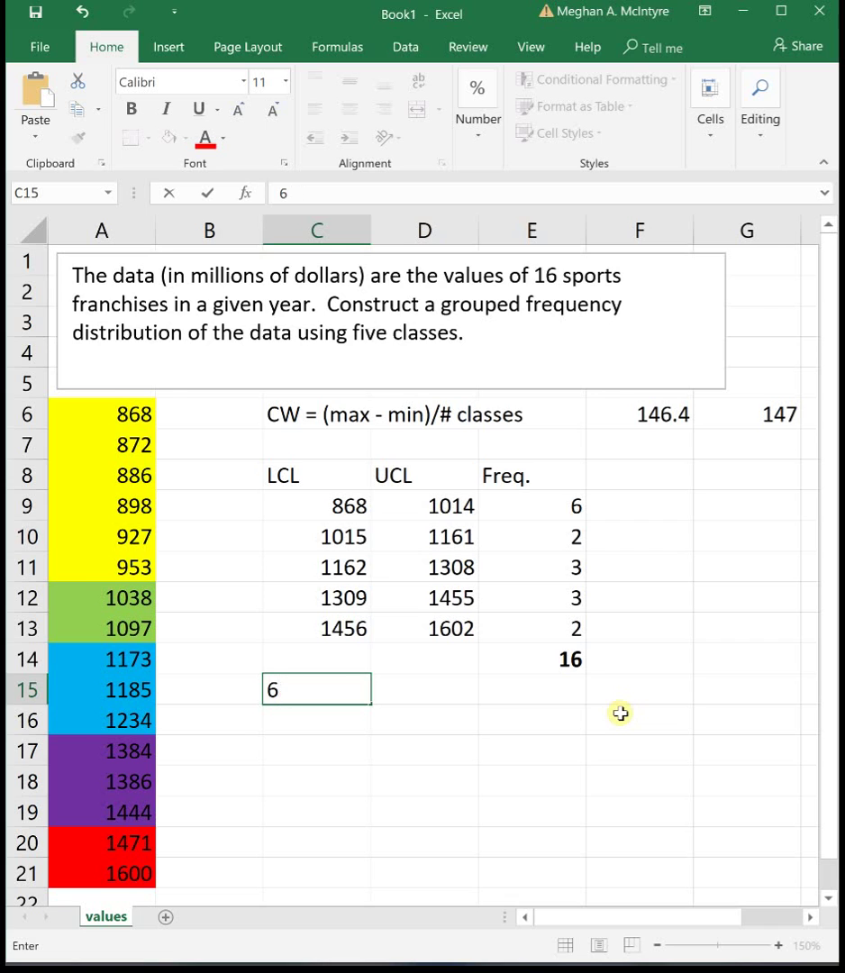
{"action": "type", "text": "87"}
{"action": "type", "text": "68 to"}
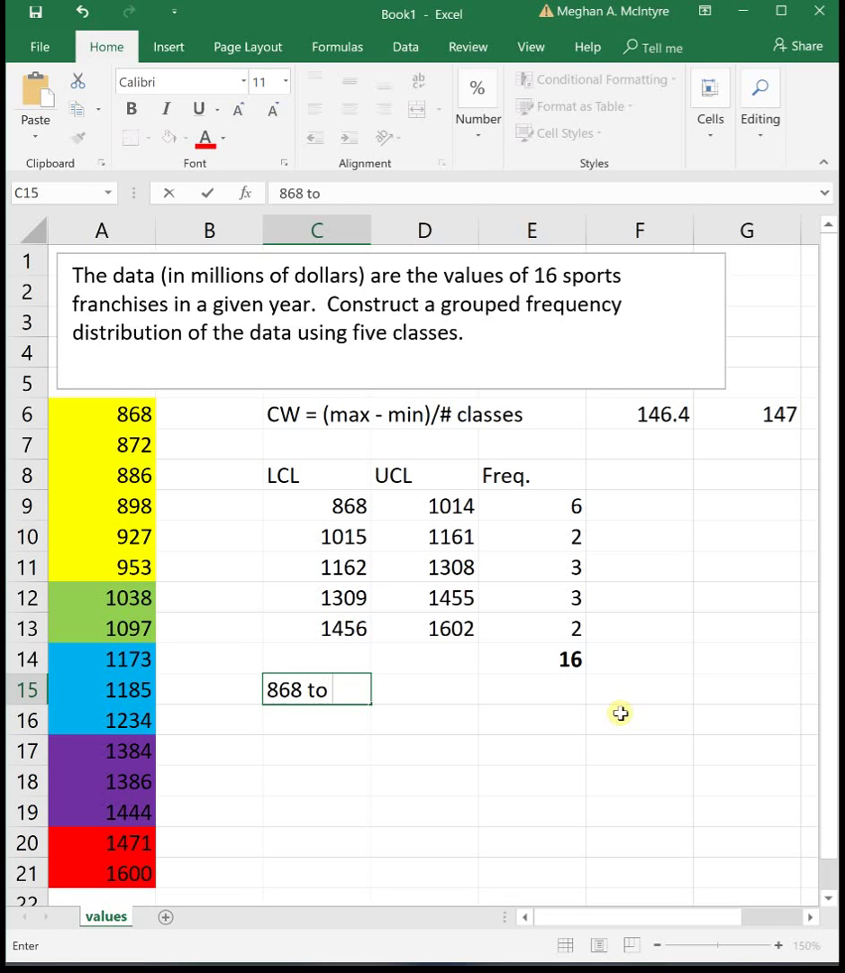
{"action": "type", "text": " 1014"}
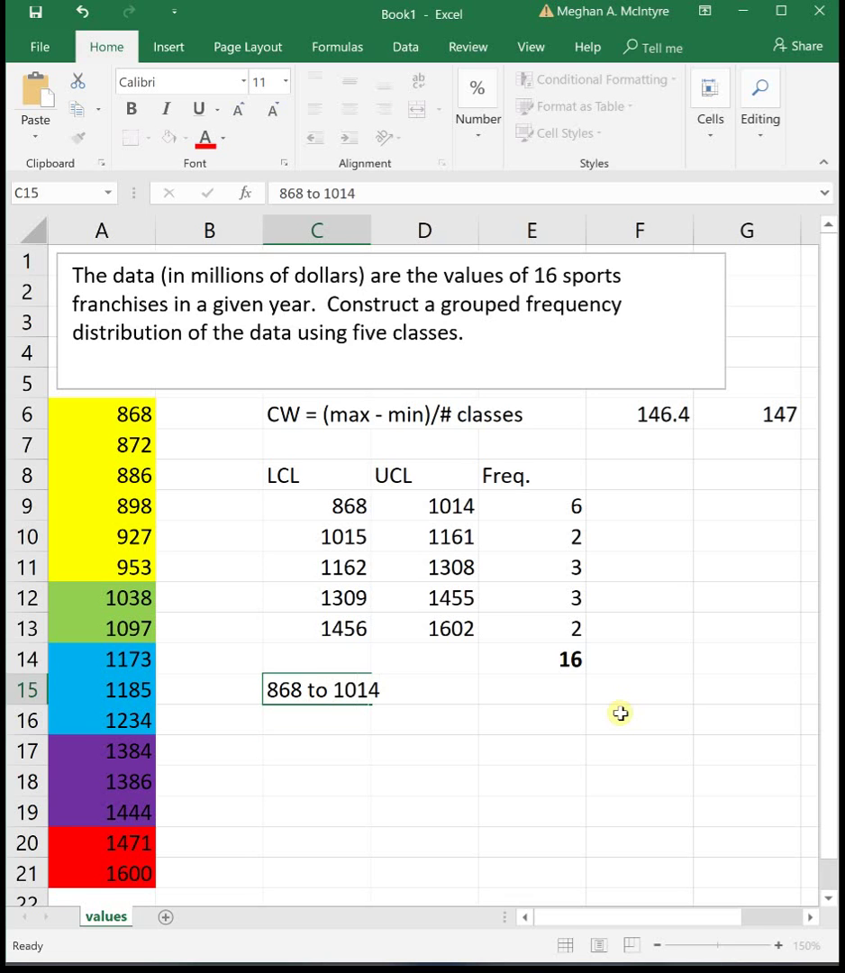
{"action": "key", "text": "Return"}
{"action": "type", "text": "1015 to 1161"}
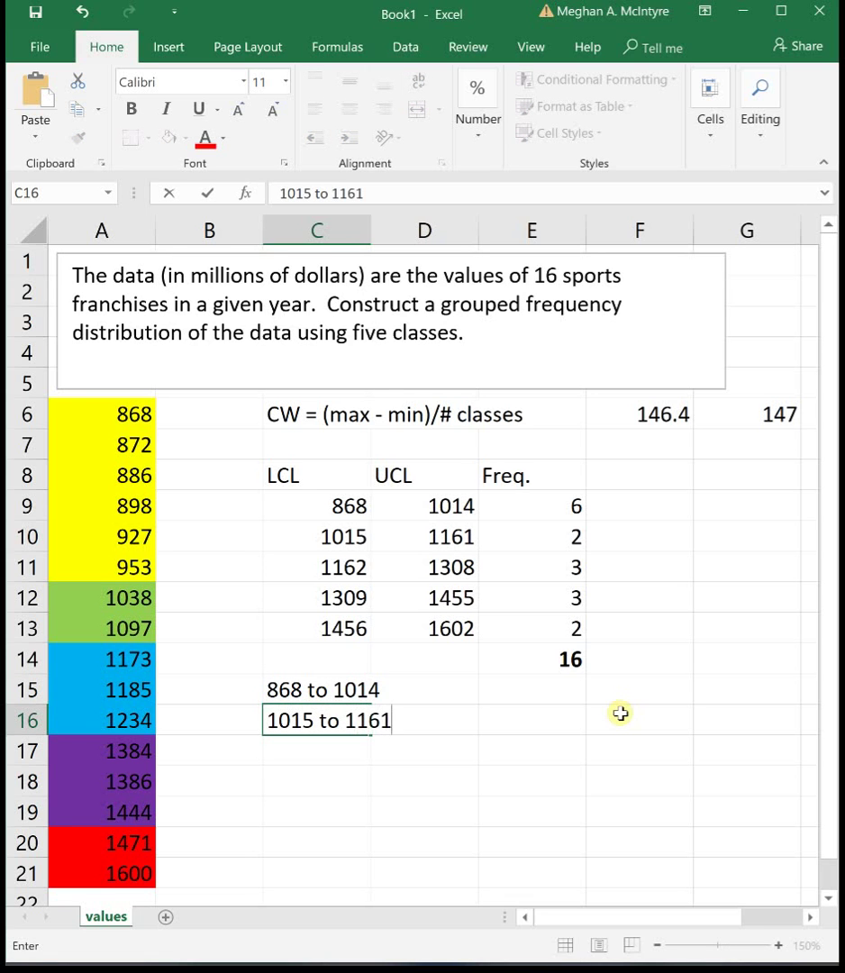
{"action": "key", "text": "Return"}
{"action": "type", "text": "1161"}
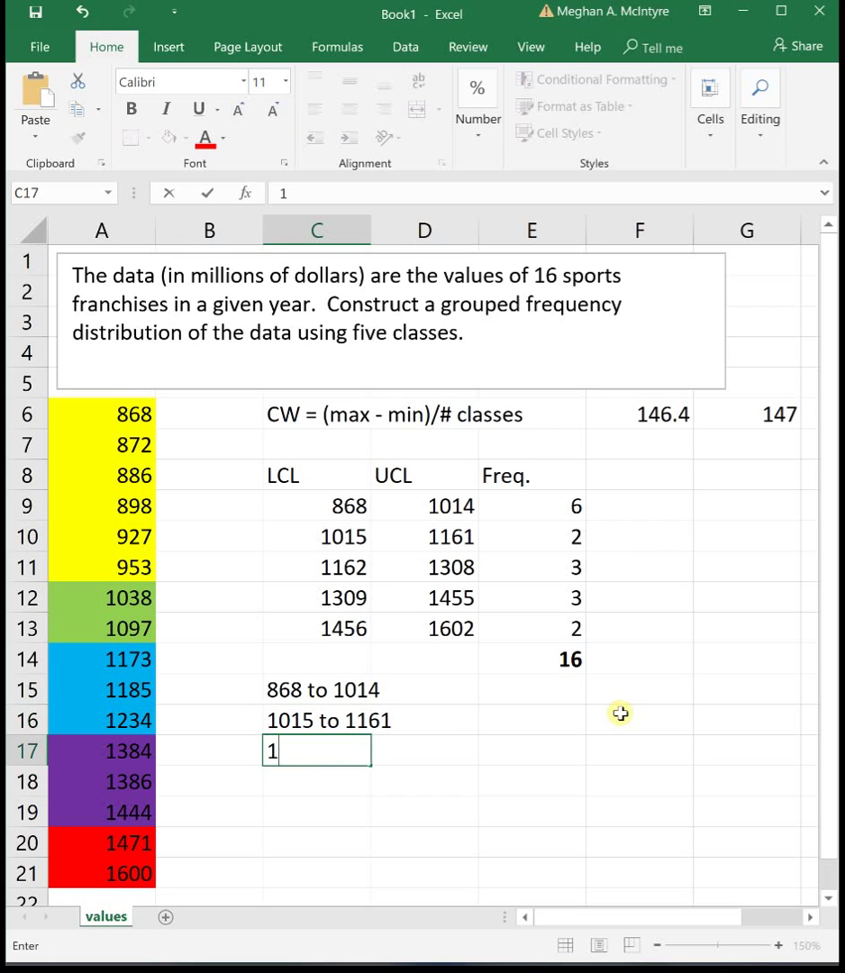
{"action": "type", "text": "2 to 1"}
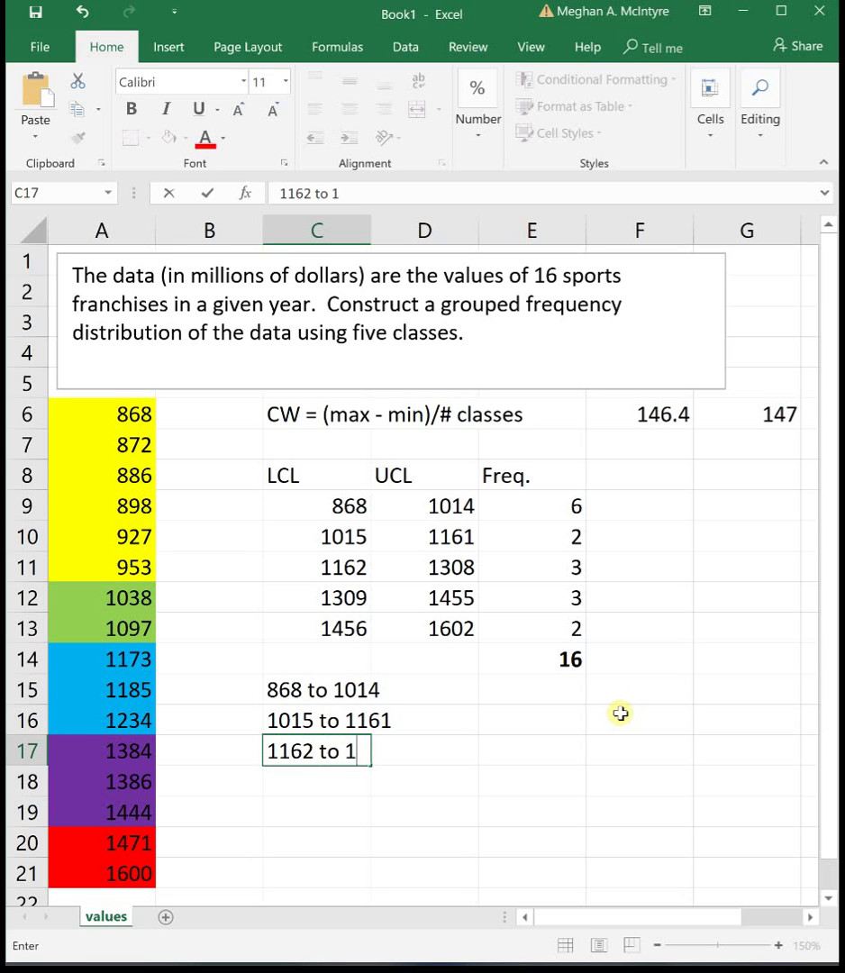
{"action": "type", "text": "308"}
{"action": "key", "text": "Return"}
{"action": "type", "text": "1309"}
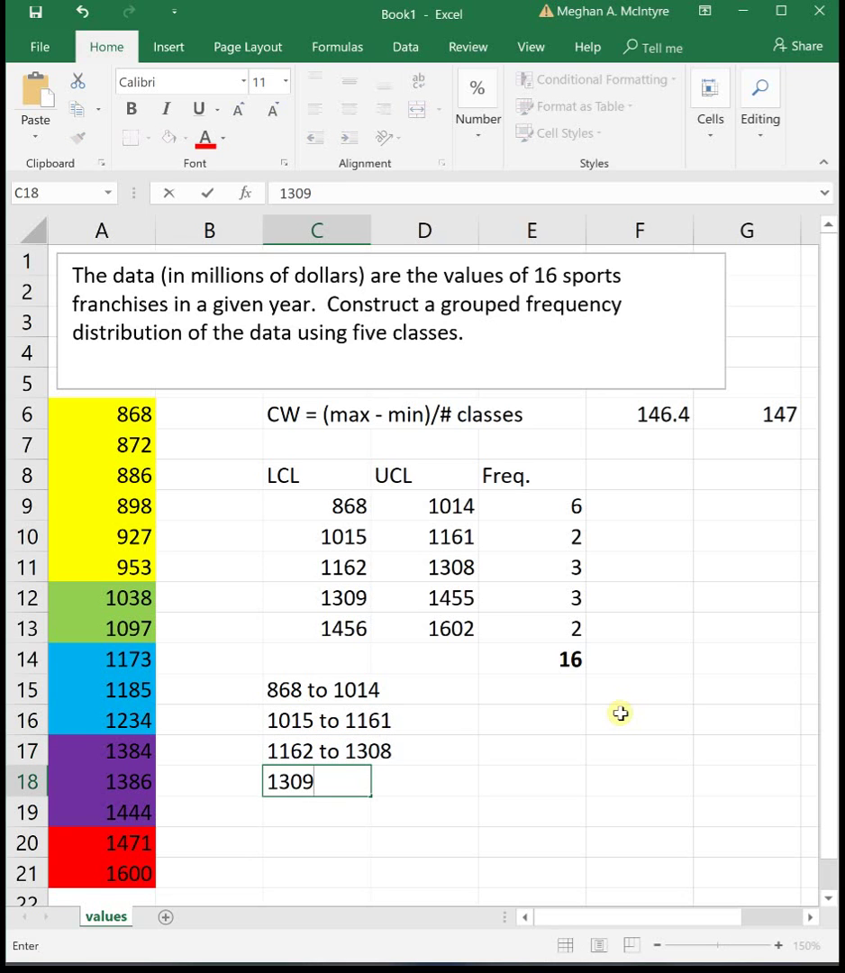
{"action": "type", "text": " to 1455"}
{"action": "key", "text": "Return"}
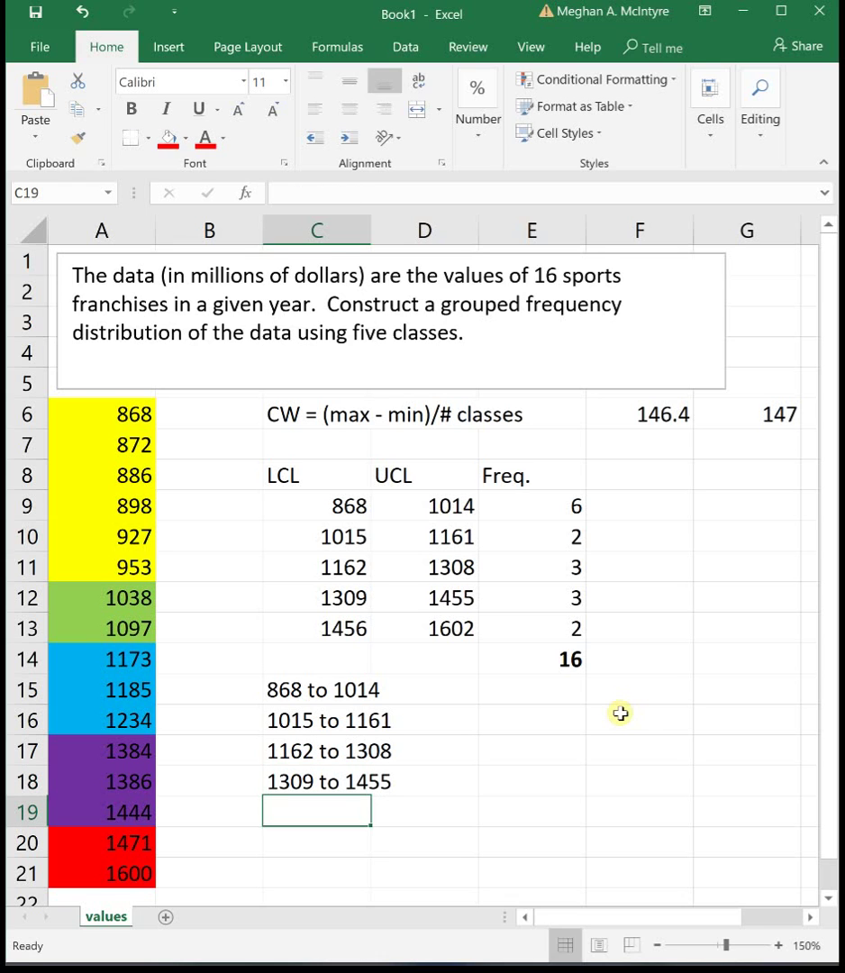
{"action": "type", "text": "1456 to"}
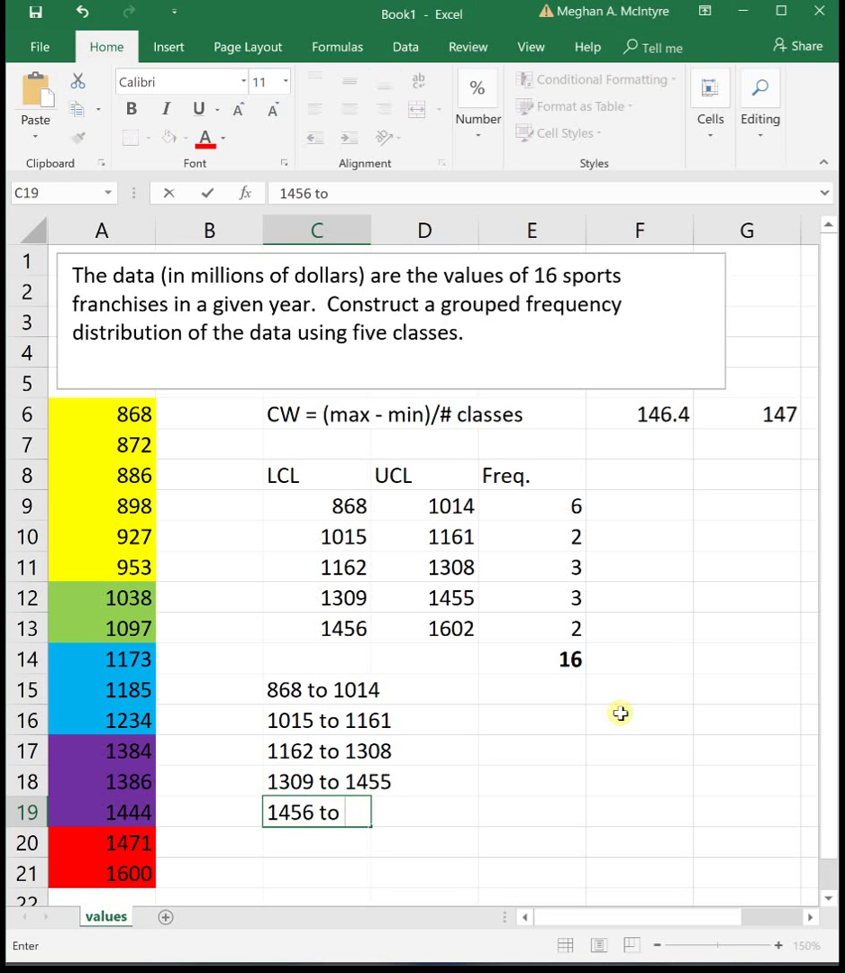
{"action": "type", "text": " 1602"}
{"action": "key", "text": "Return"}
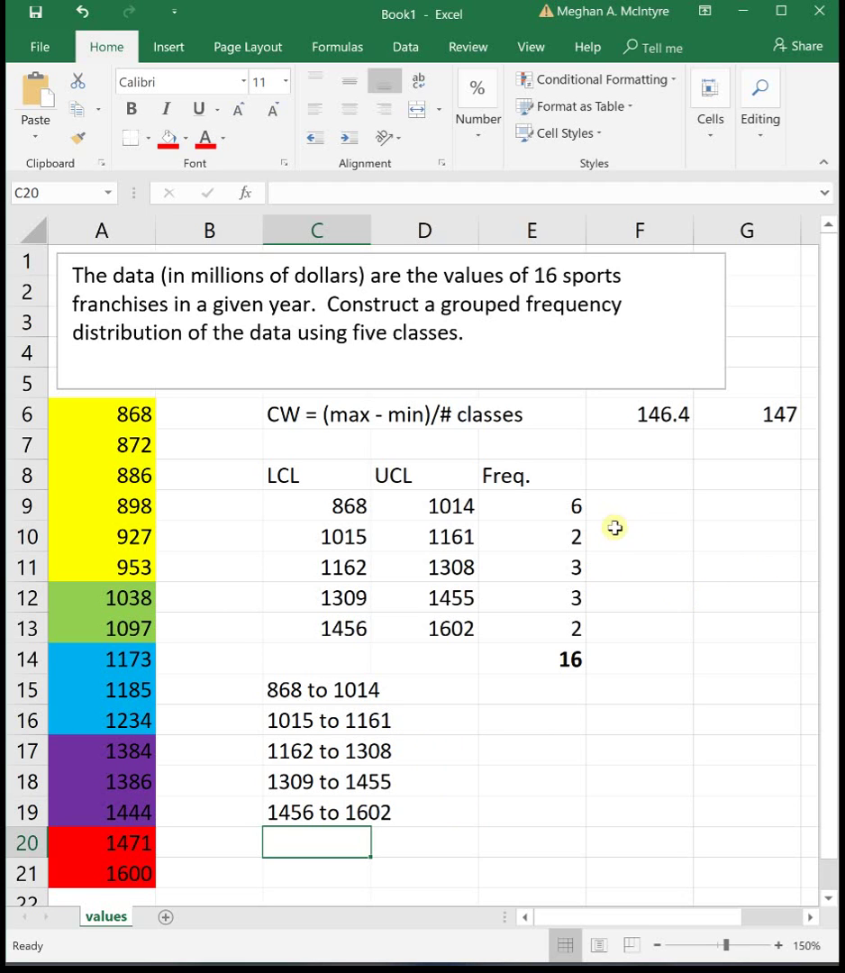
{"action": "left_click_drag", "start_coordinate": [540, 502], "coordinate": [529, 622]}
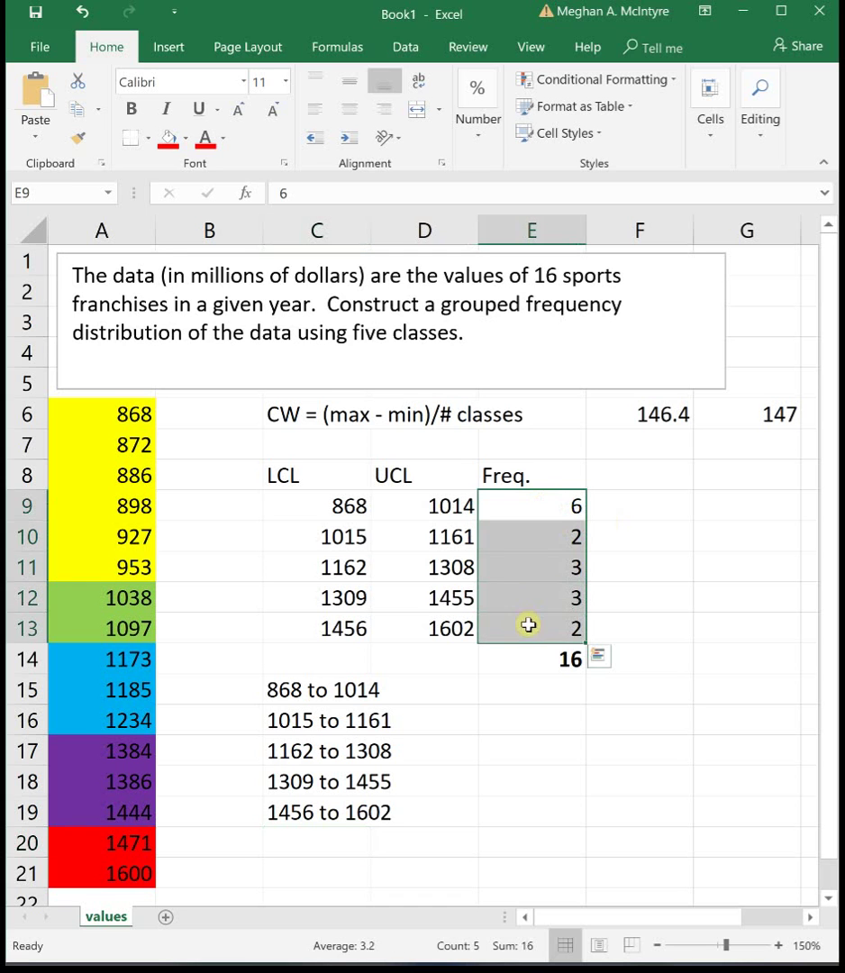
Step: Insert a clustered column chart of E9:E13 and apply Quick Layout 8
{"action": "left_click", "coordinate": [180, 47]}
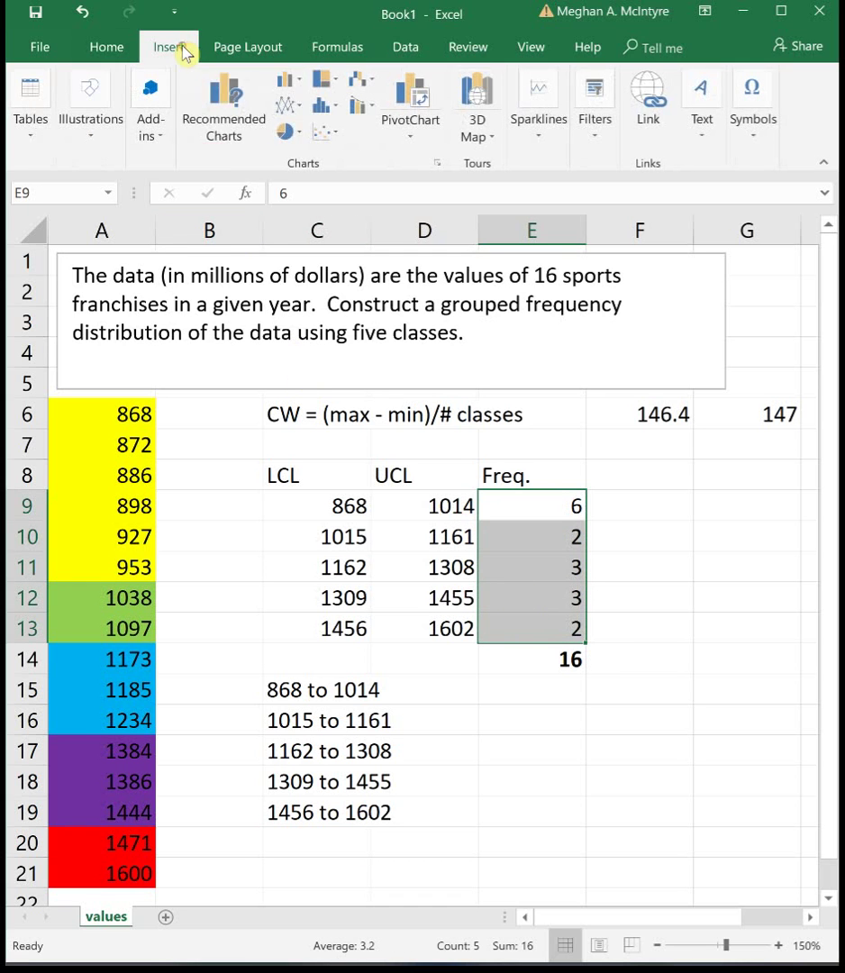
{"action": "left_click", "coordinate": [290, 84]}
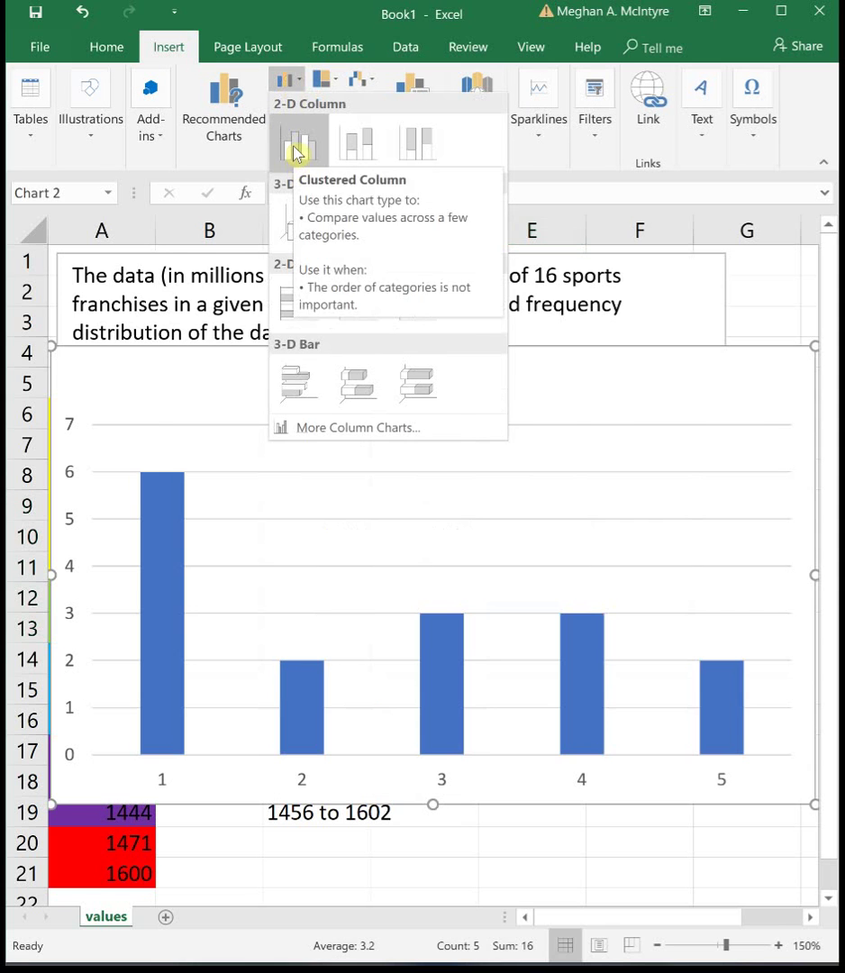
{"action": "left_click", "coordinate": [297, 153]}
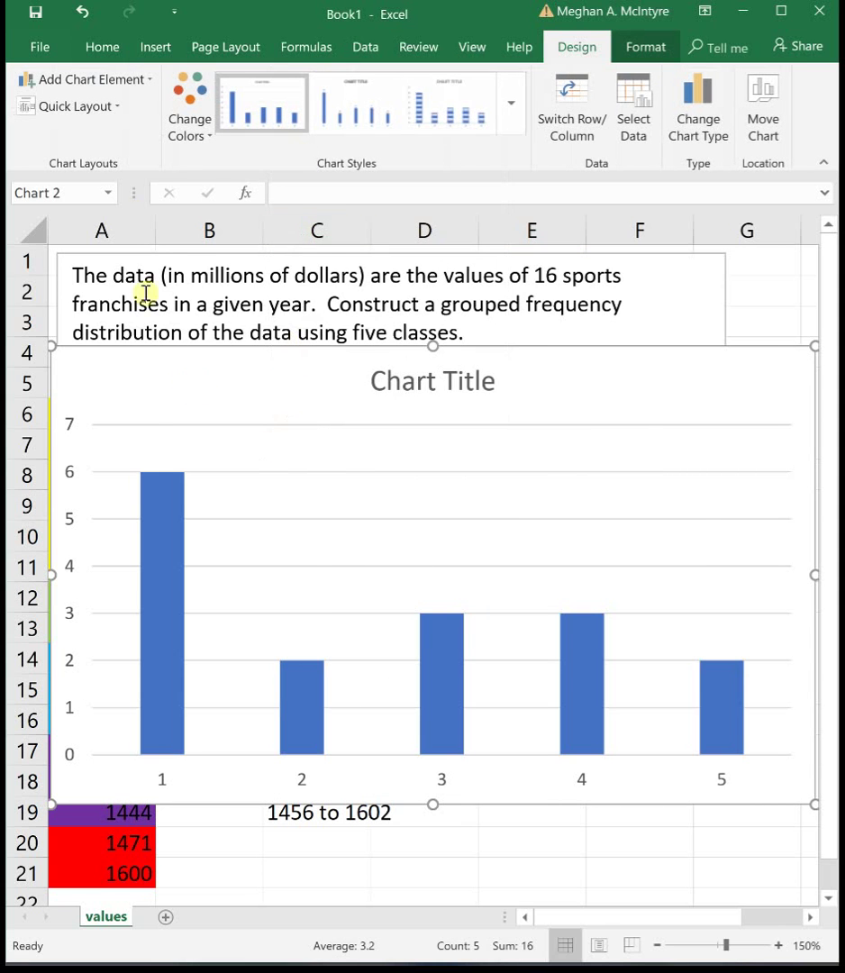
{"action": "left_click", "coordinate": [120, 107]}
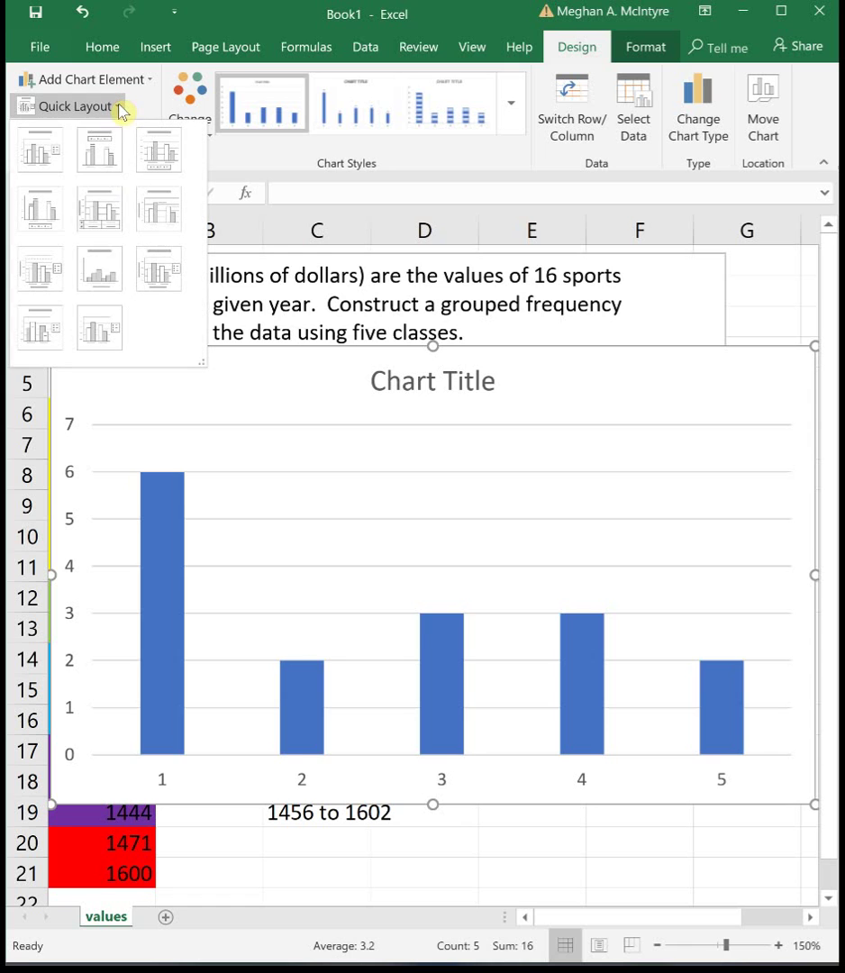
{"action": "left_click", "coordinate": [99, 275]}
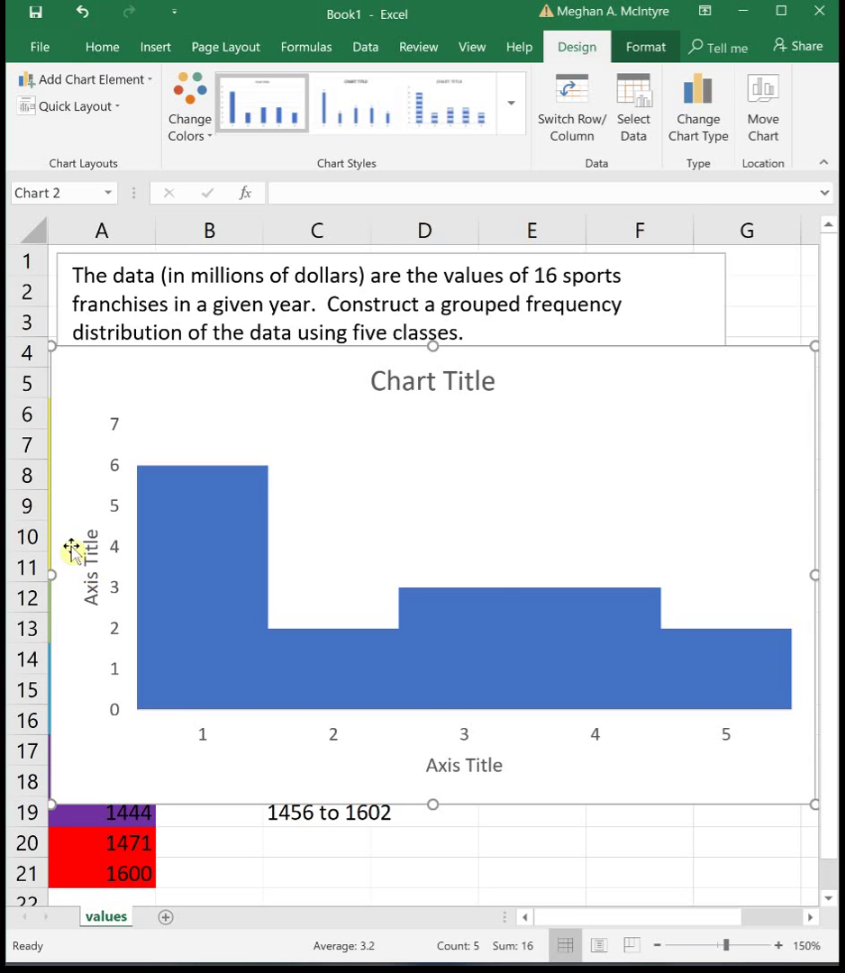
Step: Title the histogram 'Sports Franchises'
{"action": "left_click", "coordinate": [442, 391]}
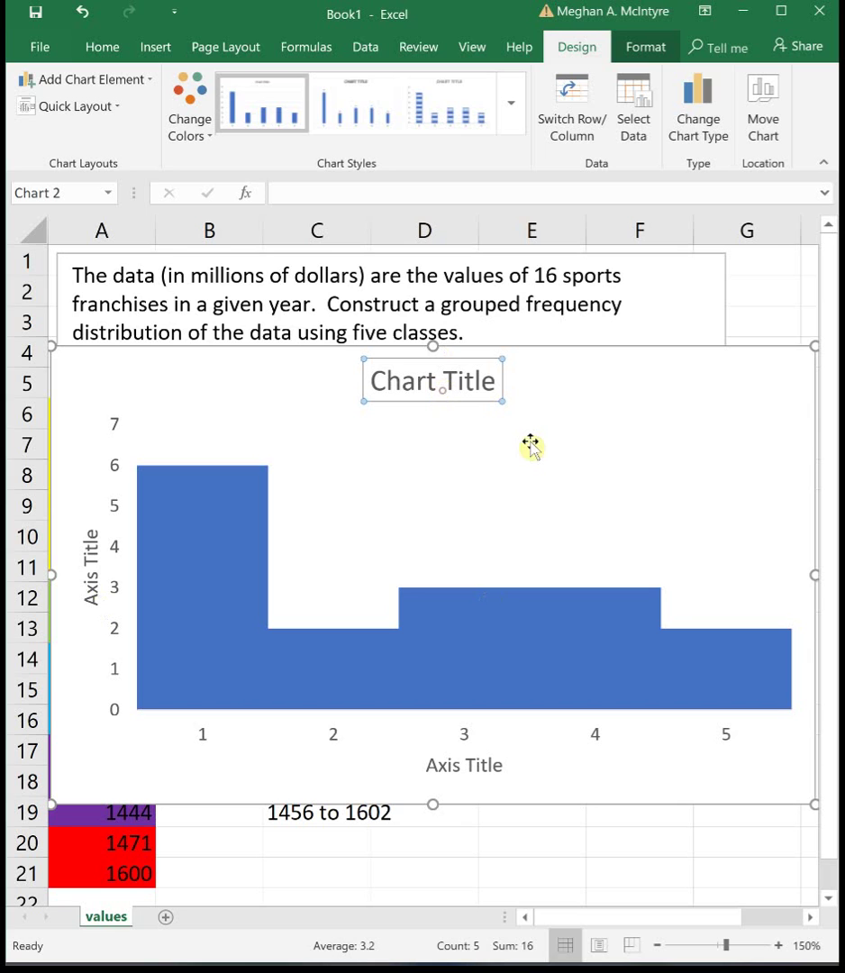
{"action": "type", "text": "Sports Franchises"}
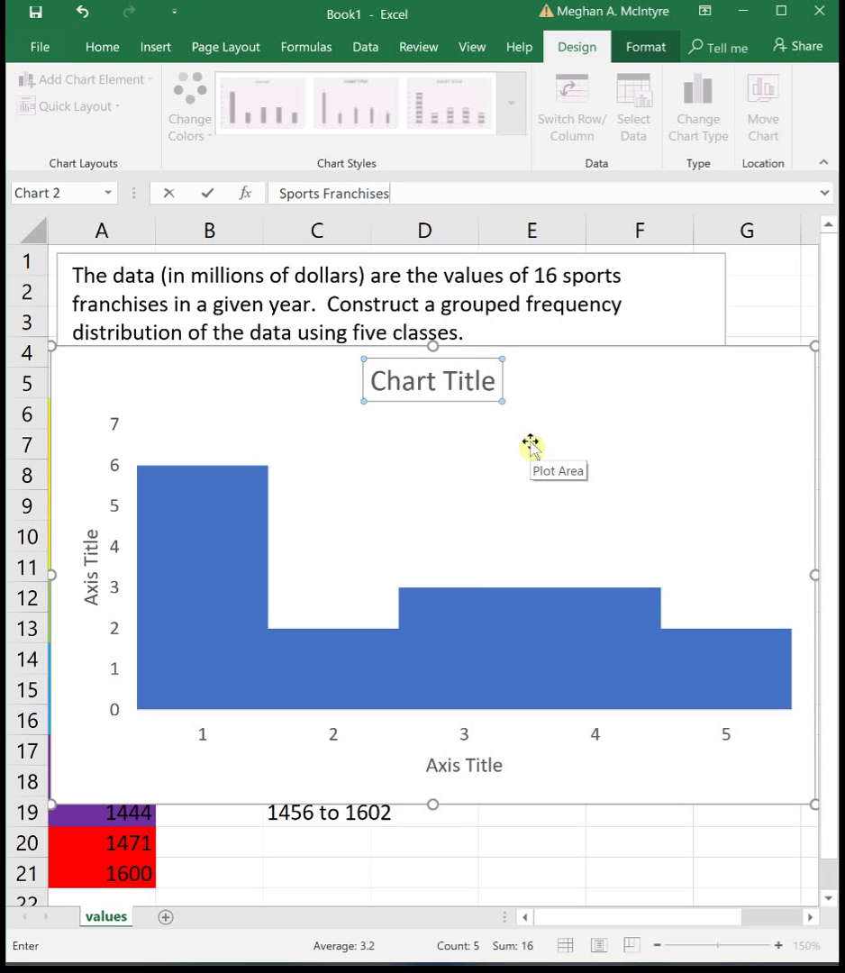
{"action": "key", "text": "Return"}
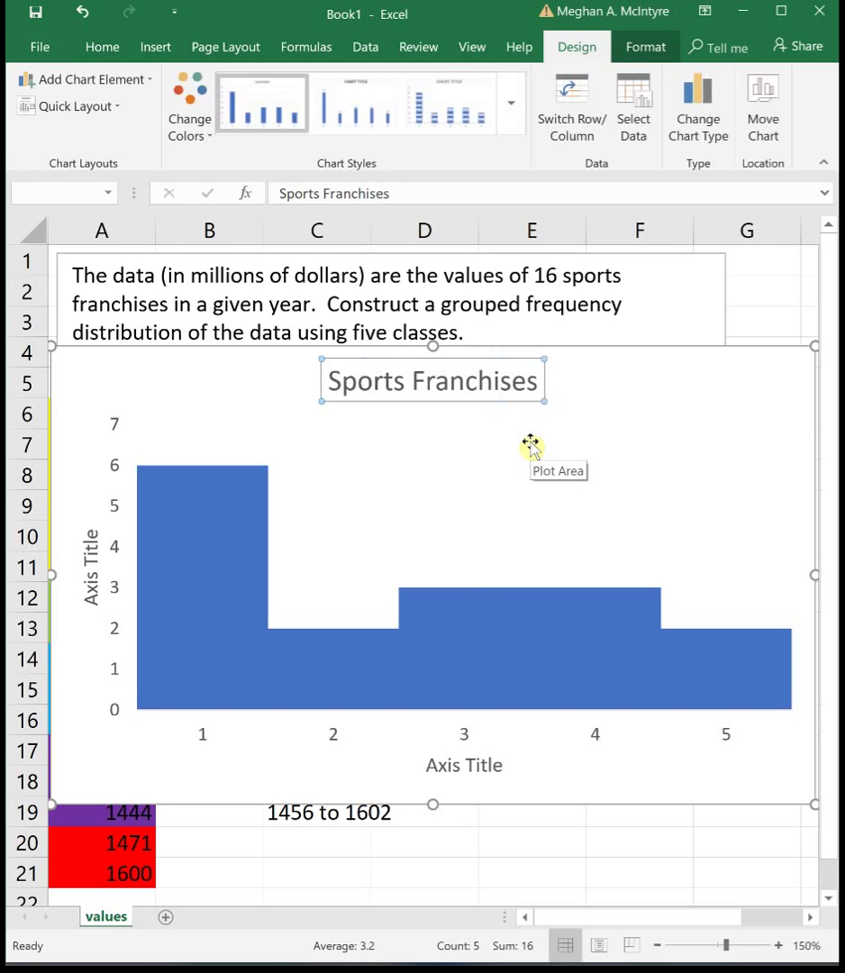
Step: Label the horizontal axis 'Classes' and the vertical axis 'Frequency', then move the chart over rows 1–15
{"action": "left_click", "coordinate": [446, 764]}
{"action": "type", "text": "Cl"}
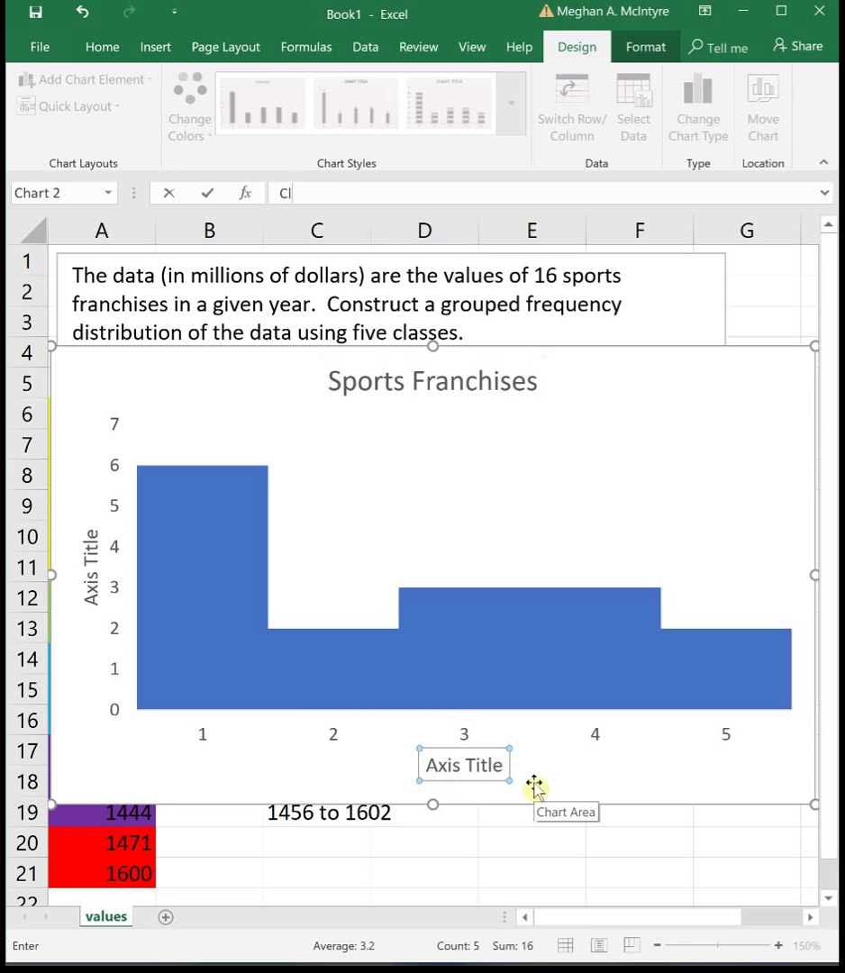
{"action": "type", "text": "asses"}
{"action": "key", "text": "Return"}
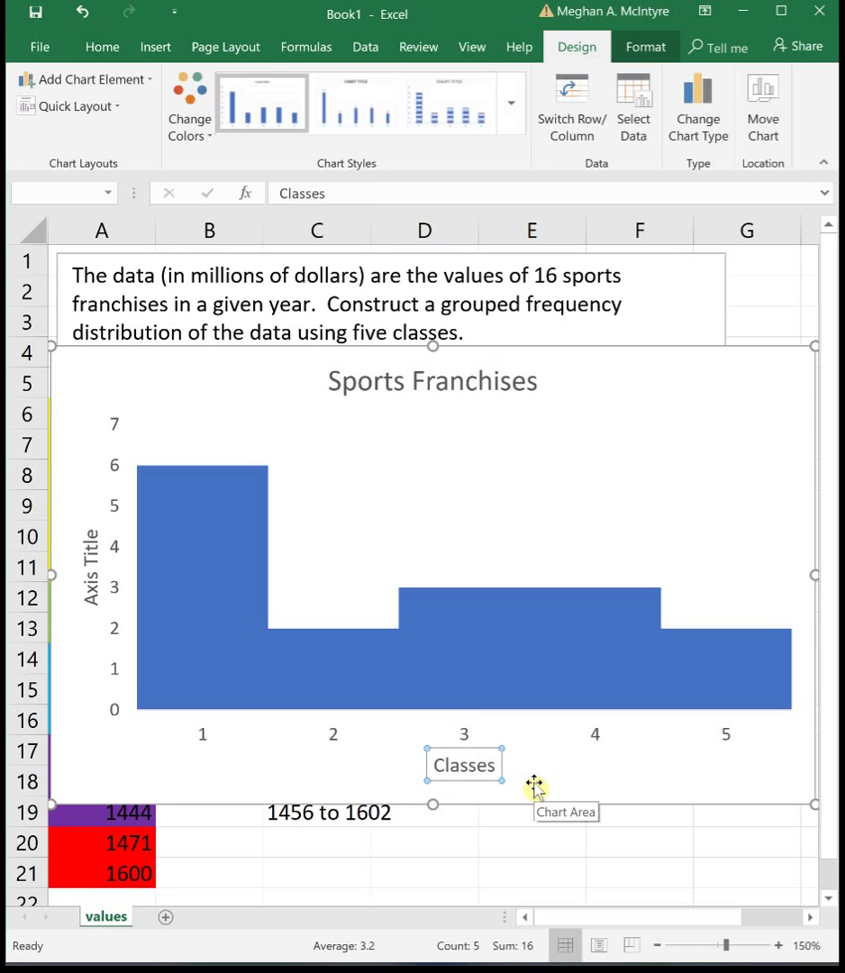
{"action": "left_click", "coordinate": [88, 587]}
{"action": "type", "text": "Fr"}
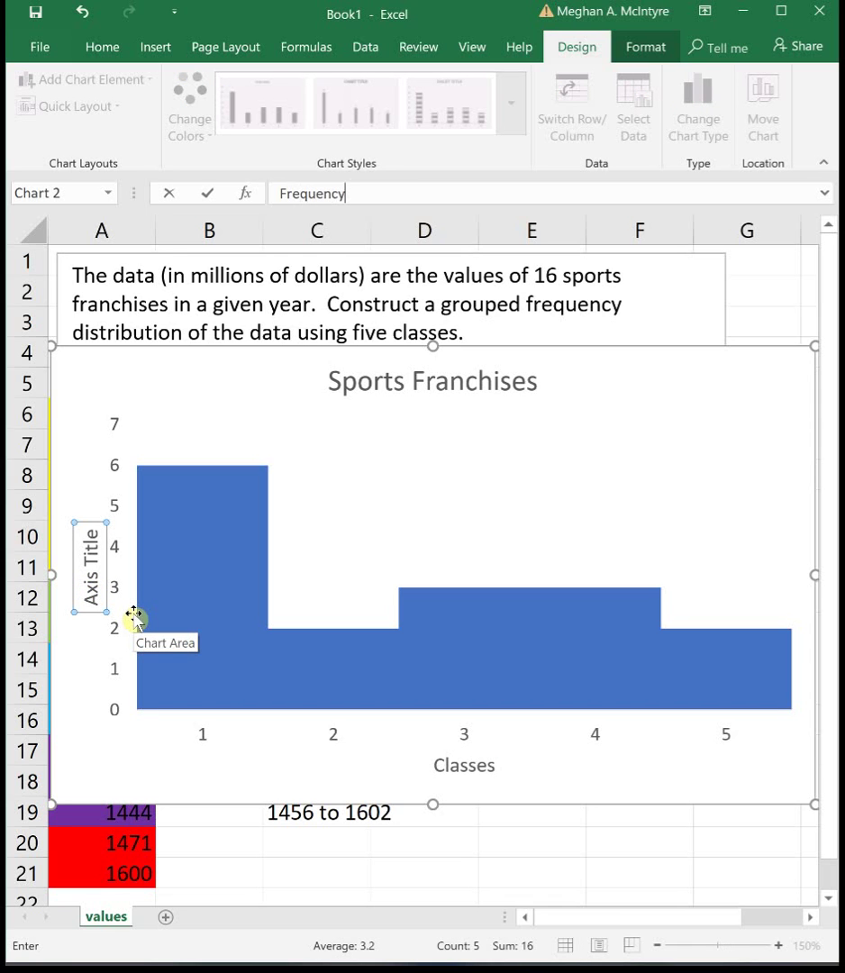
{"action": "type", "text": "equency"}
{"action": "key", "text": "Return"}
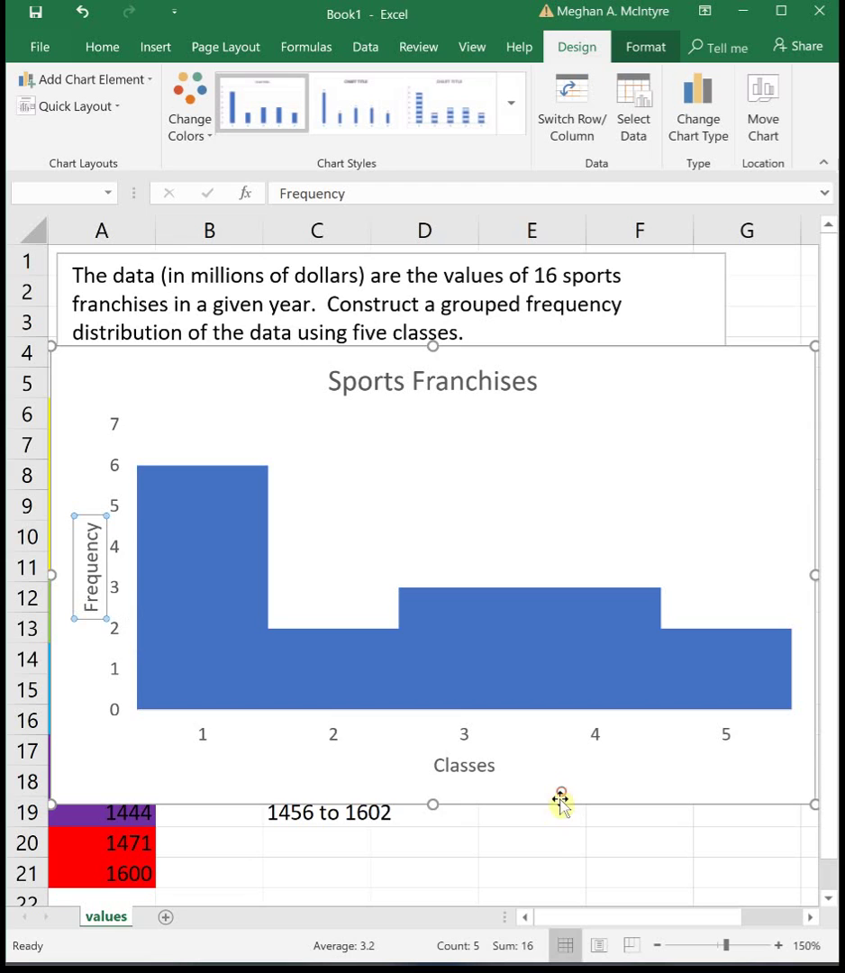
{"action": "left_click_drag", "start_coordinate": [561, 801], "coordinate": [561, 800]}
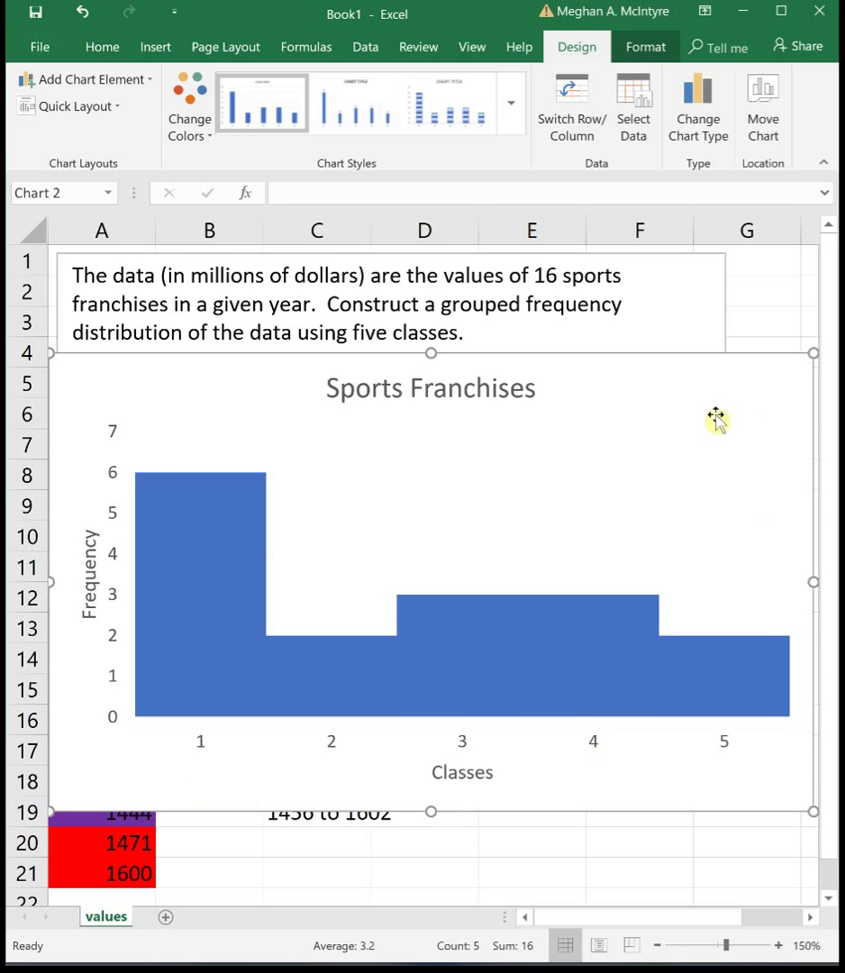
{"action": "left_click_drag", "start_coordinate": [714, 419], "coordinate": [717, 298]}
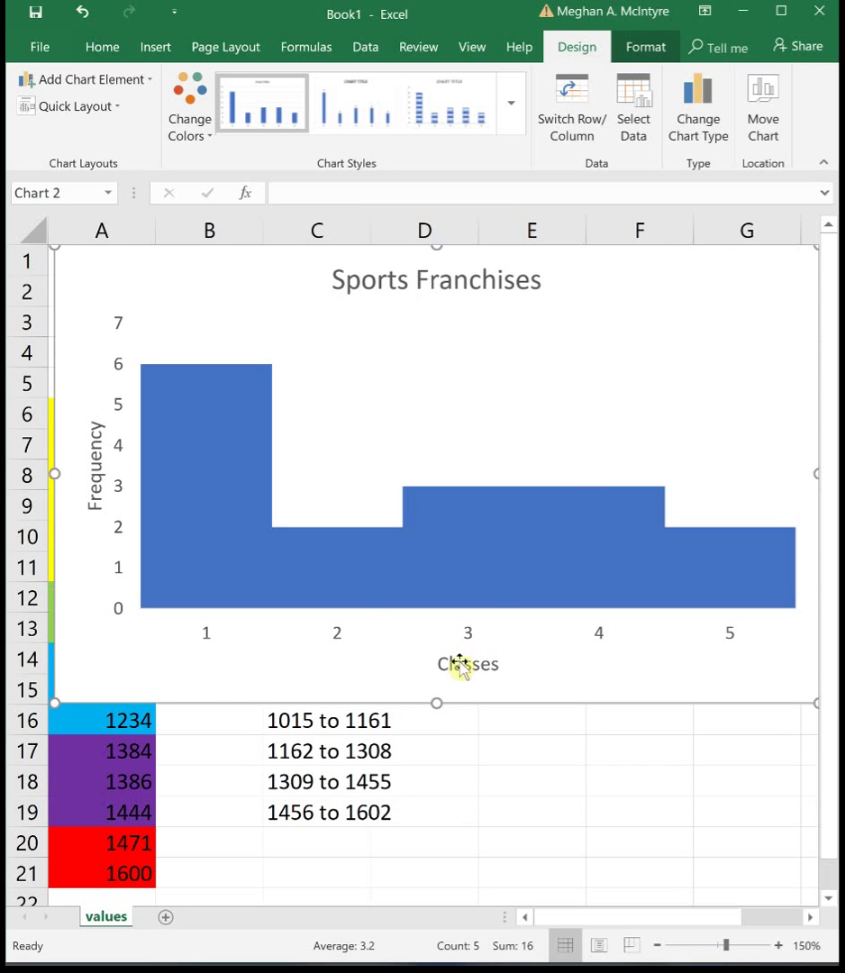
Step: Open the chart's data source for the horizontal axis, cancel, and shift the chart right to reveal the class labels
{"action": "right_click", "coordinate": [466, 638]}
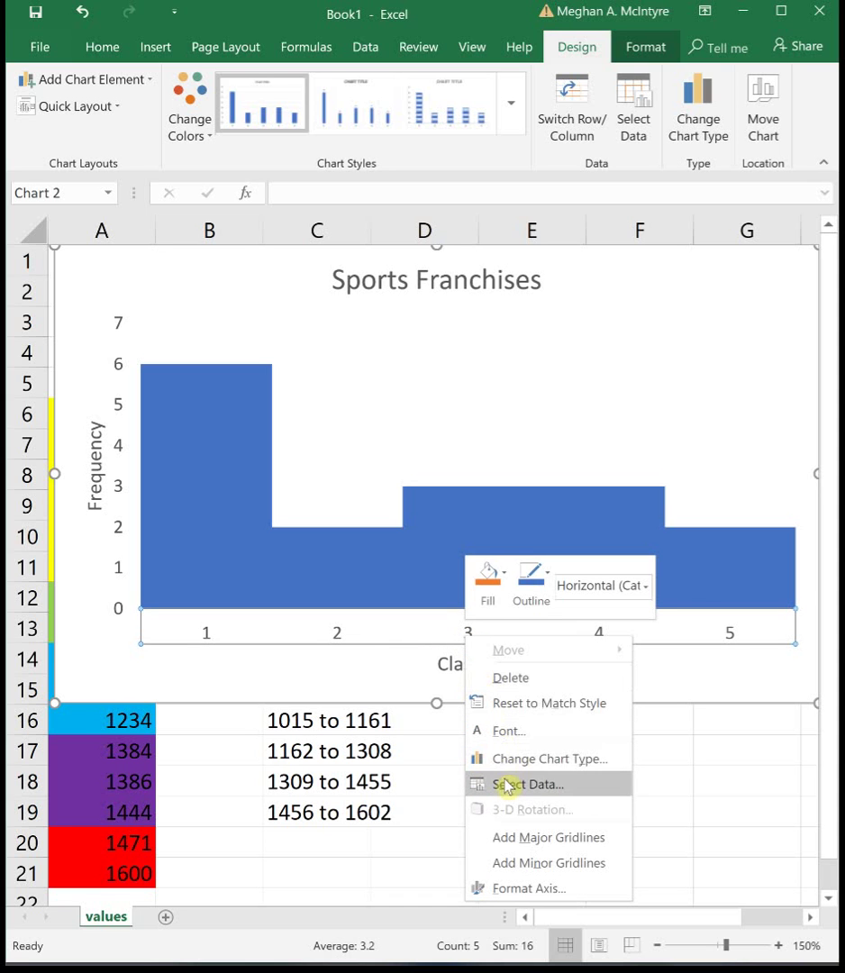
{"action": "left_click", "coordinate": [506, 785]}
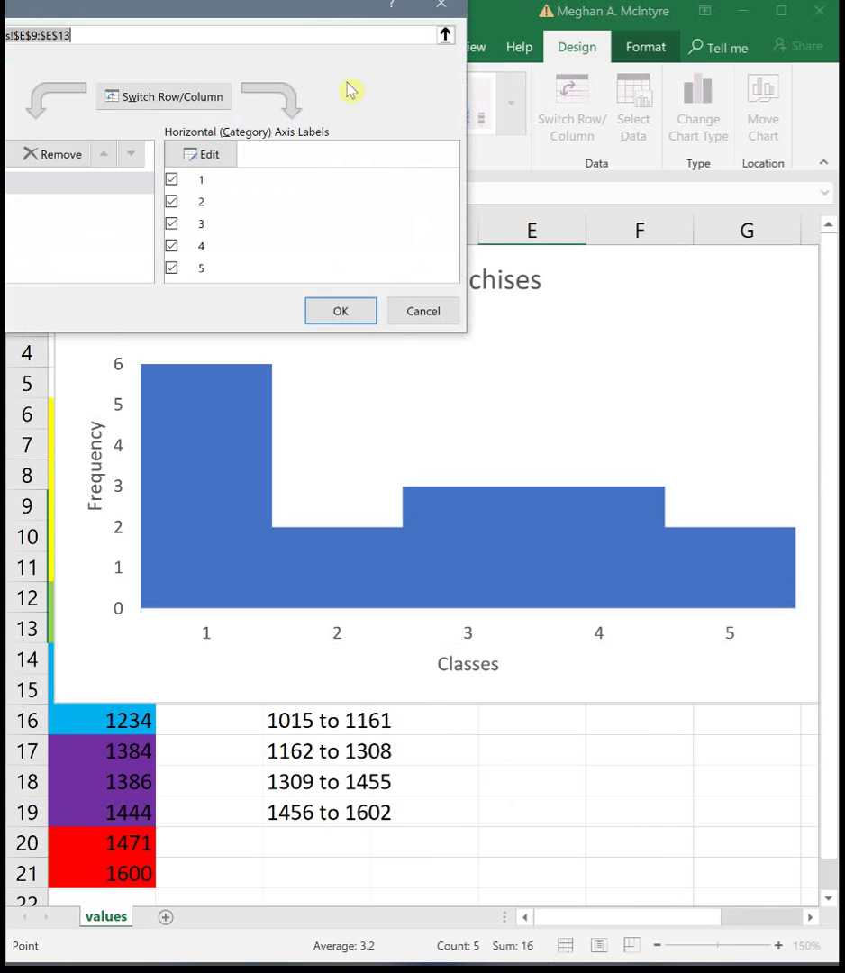
{"action": "left_click_drag", "start_coordinate": [298, 5], "coordinate": [486, 48]}
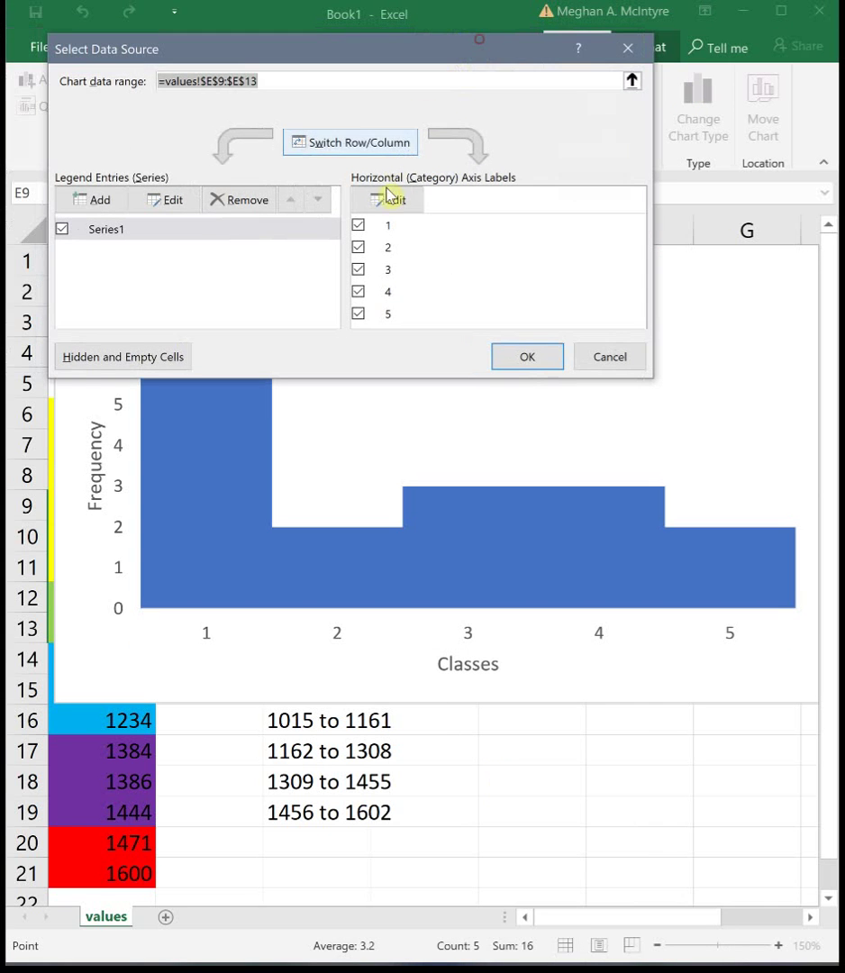
{"action": "left_click", "coordinate": [397, 202]}
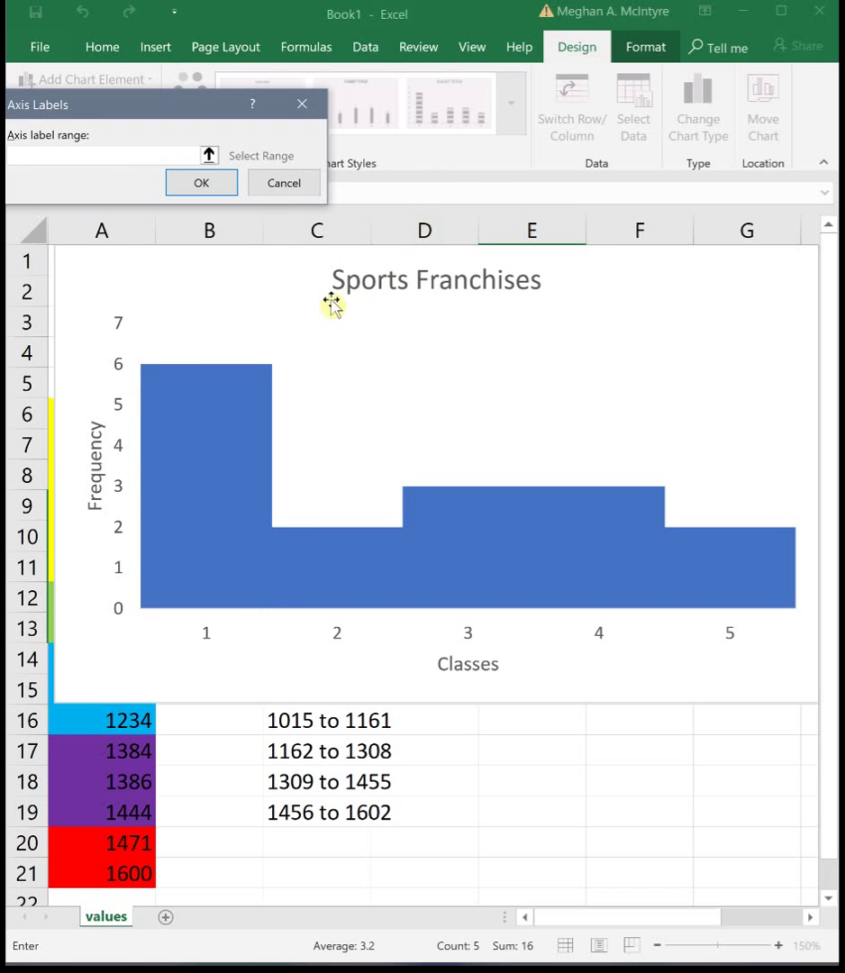
{"action": "left_click", "coordinate": [308, 185]}
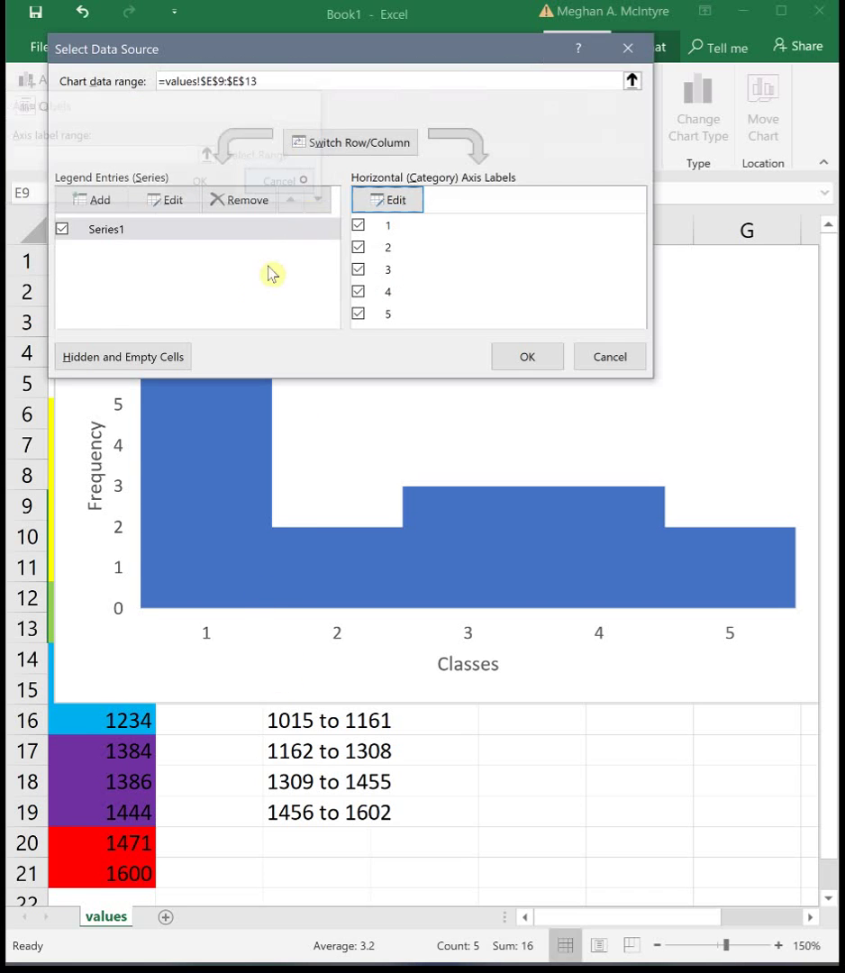
{"action": "left_click", "coordinate": [586, 353]}
{"action": "left_click_drag", "start_coordinate": [270, 288], "coordinate": [610, 285]}
Step: Use C15:C19 (868 to 1014 … 1456 to 1602) as axis labels, then move the chart back left
{"action": "right_click", "coordinate": [554, 638]}
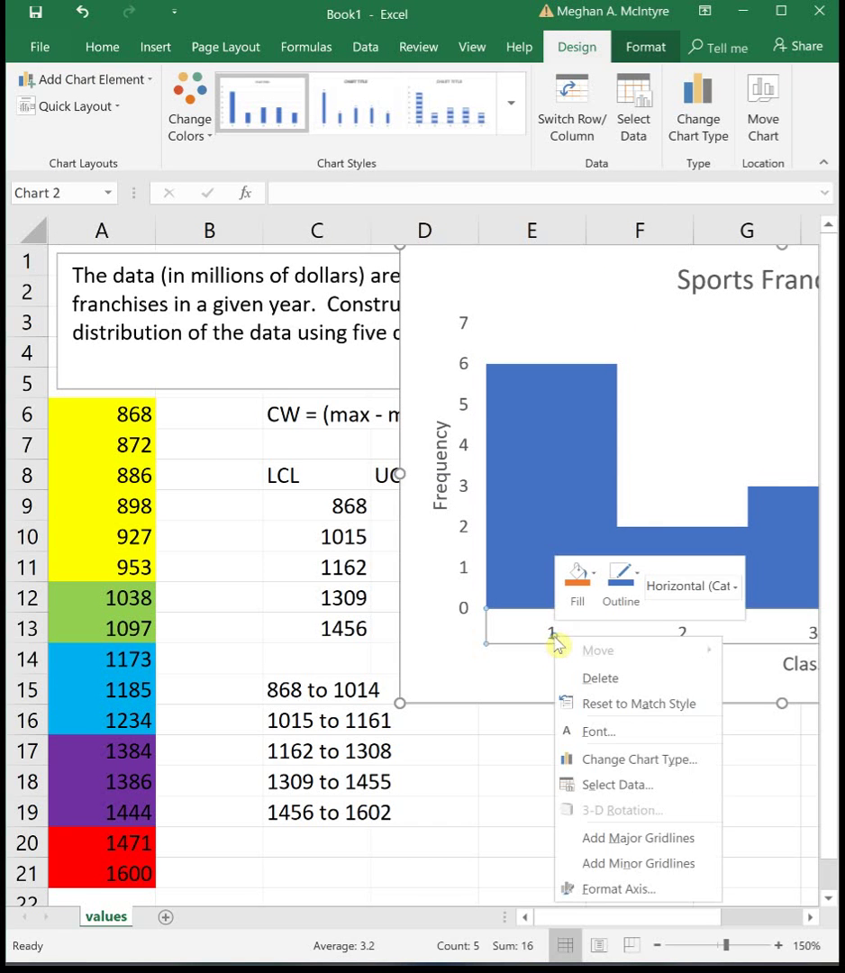
{"action": "left_click", "coordinate": [610, 784]}
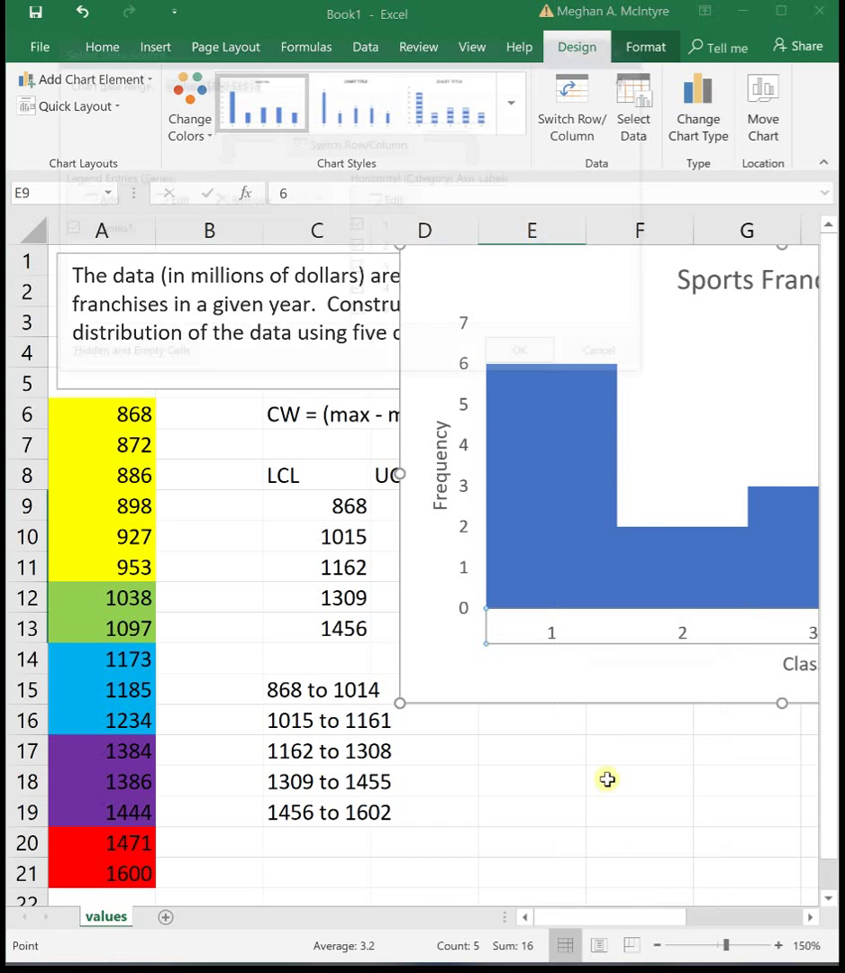
{"action": "left_click", "coordinate": [394, 214]}
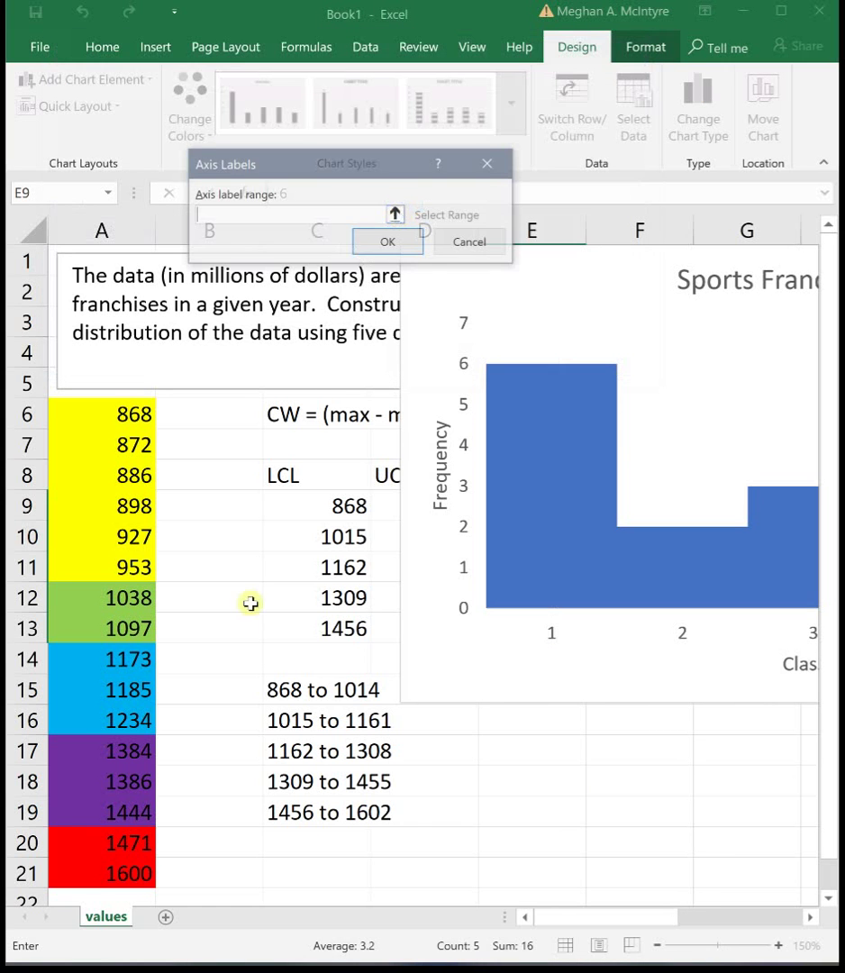
{"action": "left_click_drag", "start_coordinate": [293, 685], "coordinate": [308, 811]}
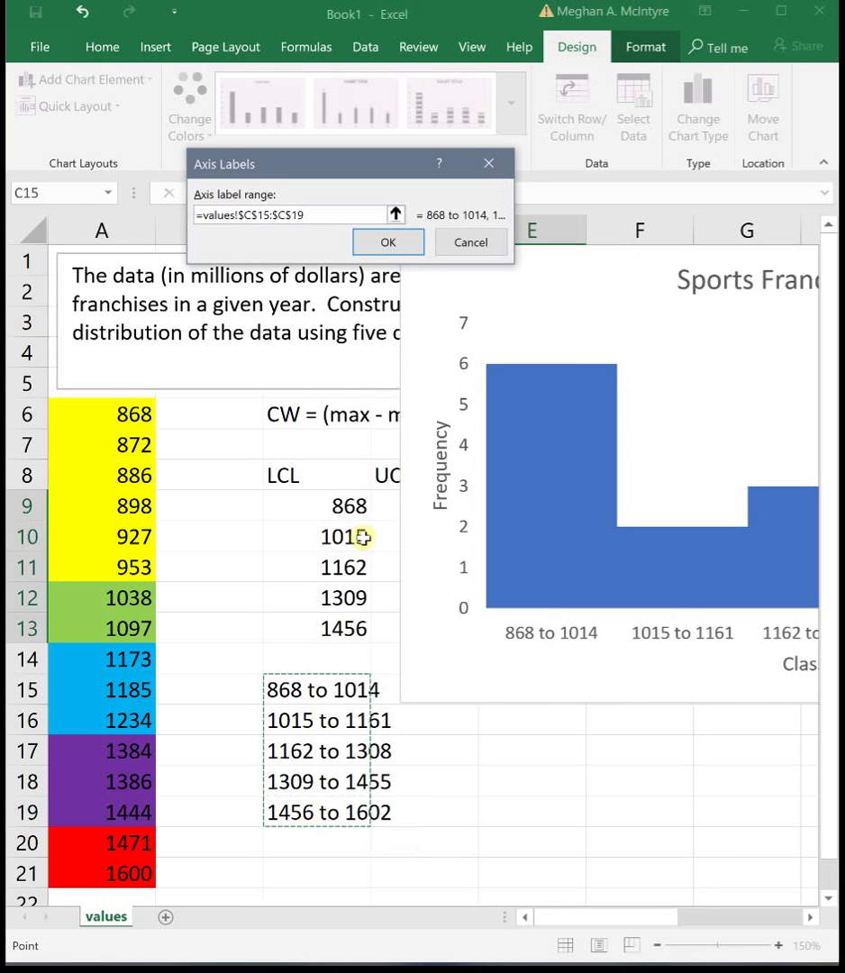
{"action": "left_click", "coordinate": [402, 248]}
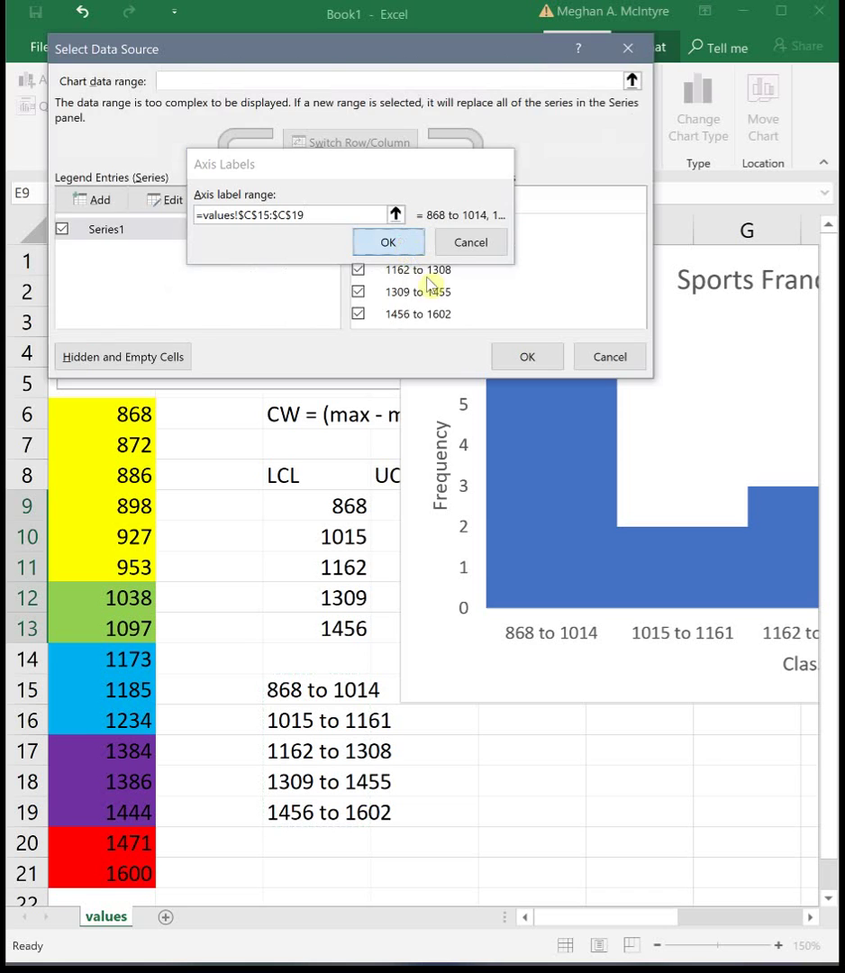
{"action": "left_click", "coordinate": [526, 355]}
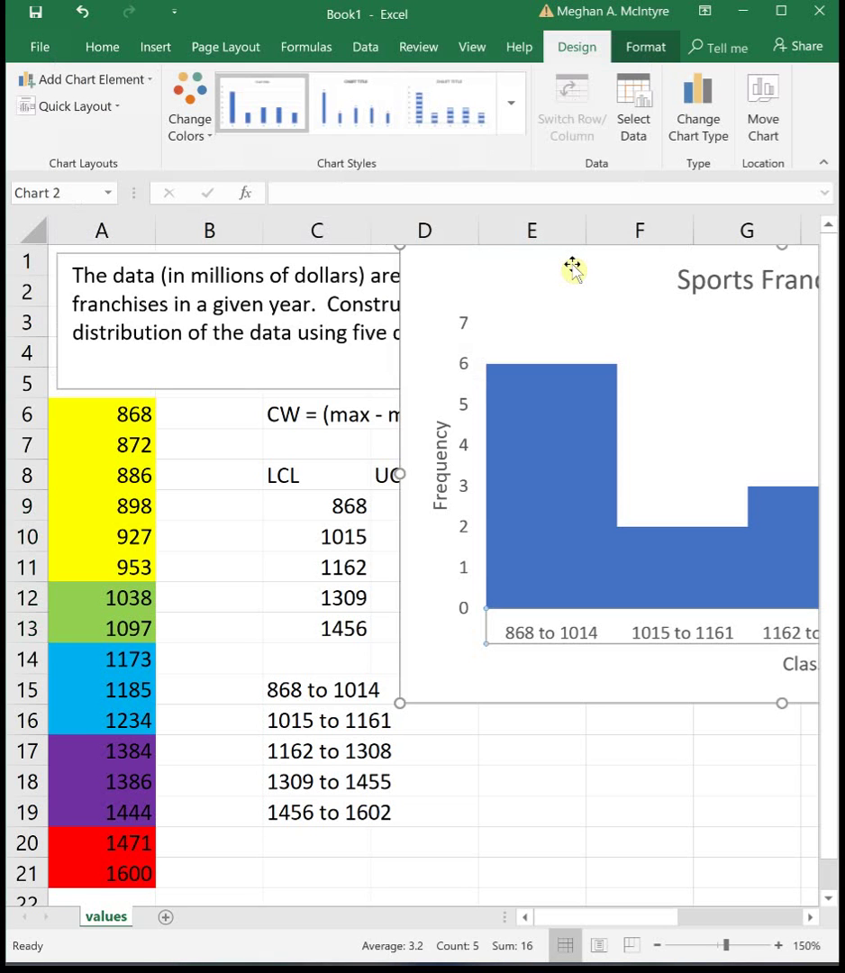
{"action": "left_click_drag", "start_coordinate": [575, 277], "coordinate": [231, 301]}
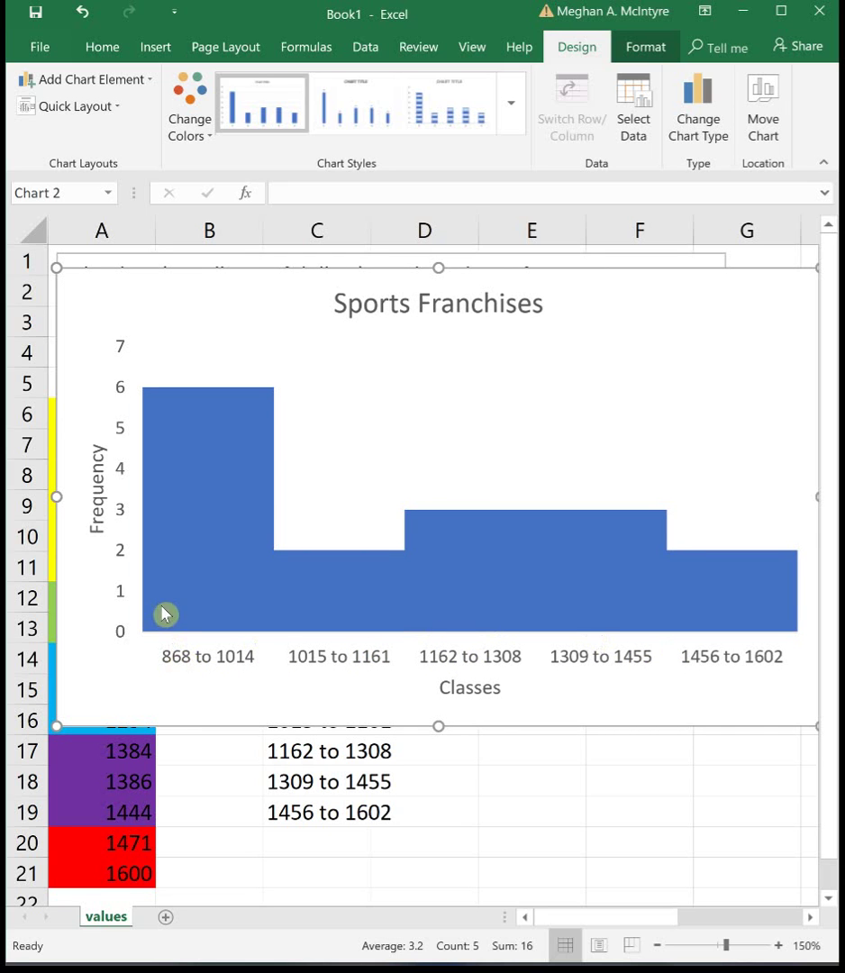
Step: Add data labels showing 6, 2, 3, 3 and 2 above the histogram bars, then deselect the series
{"action": "mouse_move", "coordinate": [191, 475]}
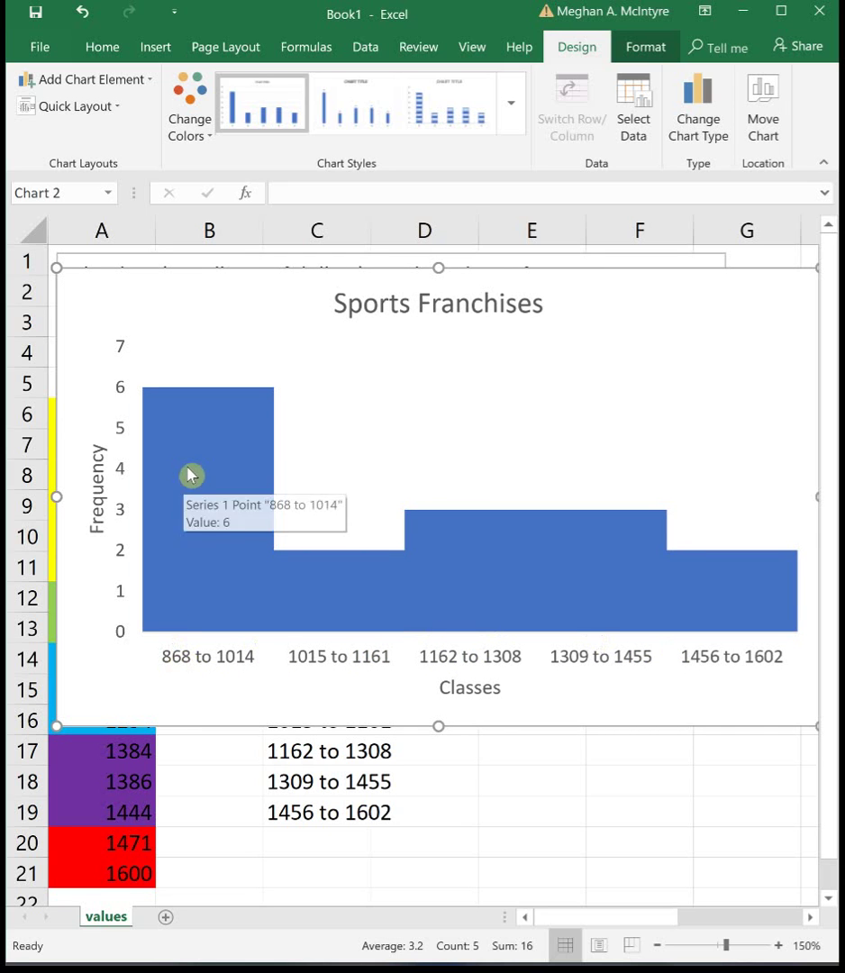
{"action": "right_click", "coordinate": [612, 583]}
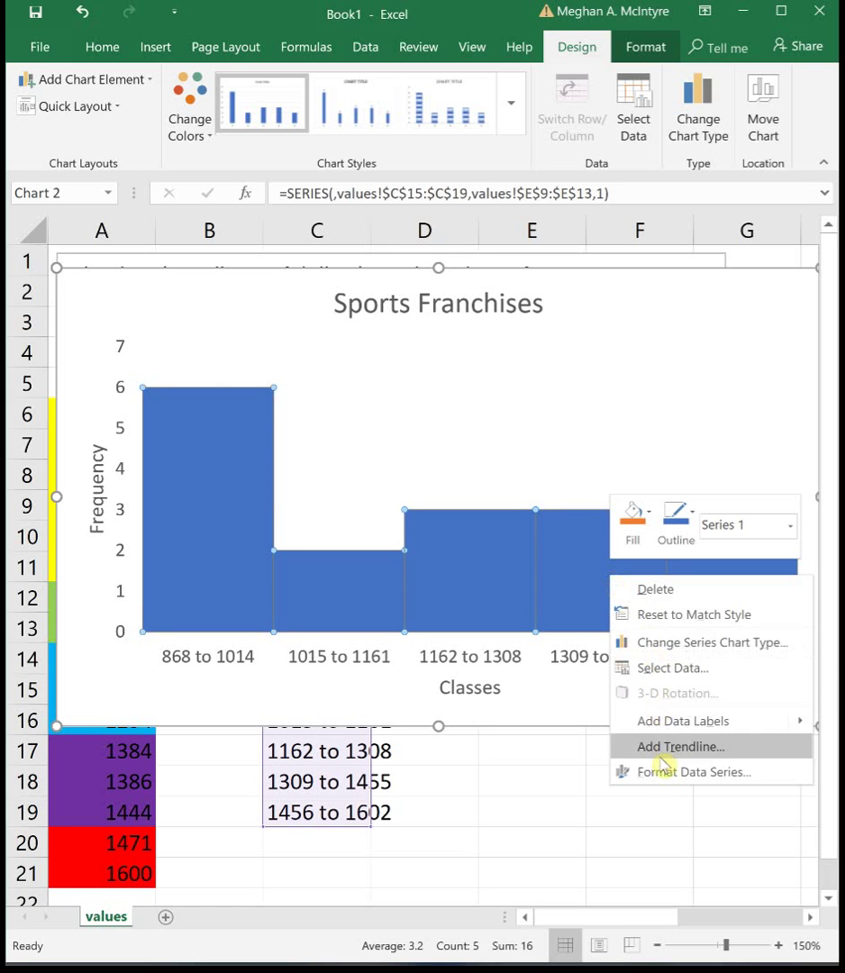
{"action": "left_click", "coordinate": [667, 721]}
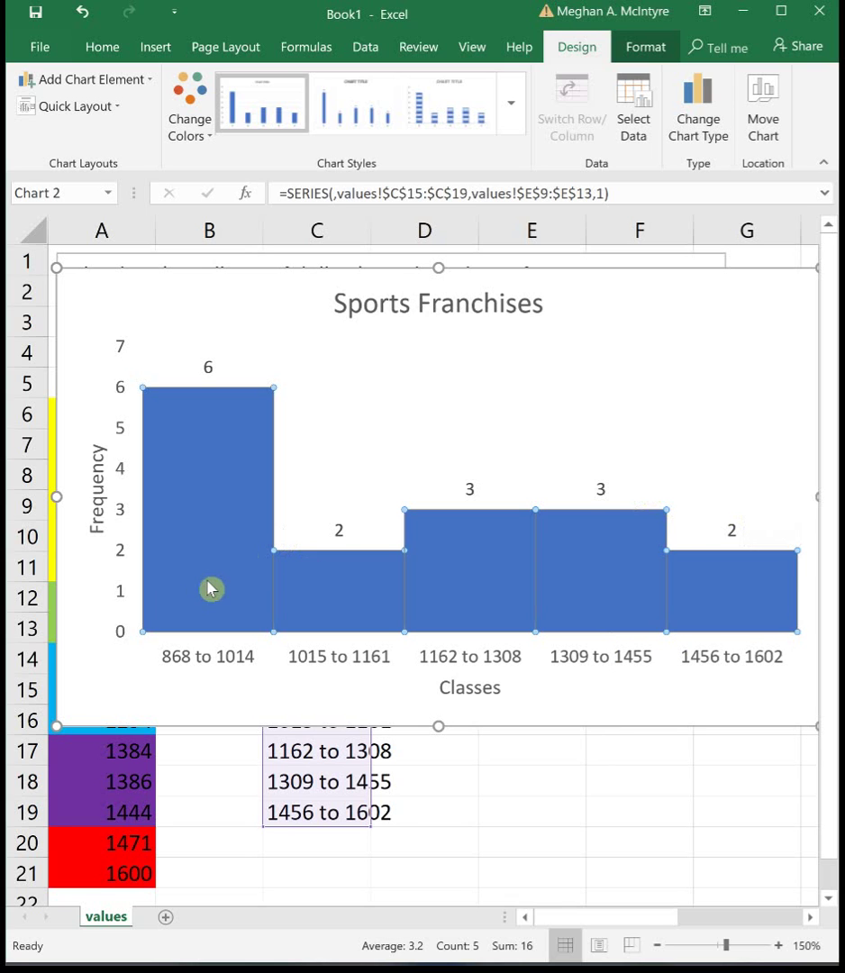
{"action": "left_click", "coordinate": [204, 705]}
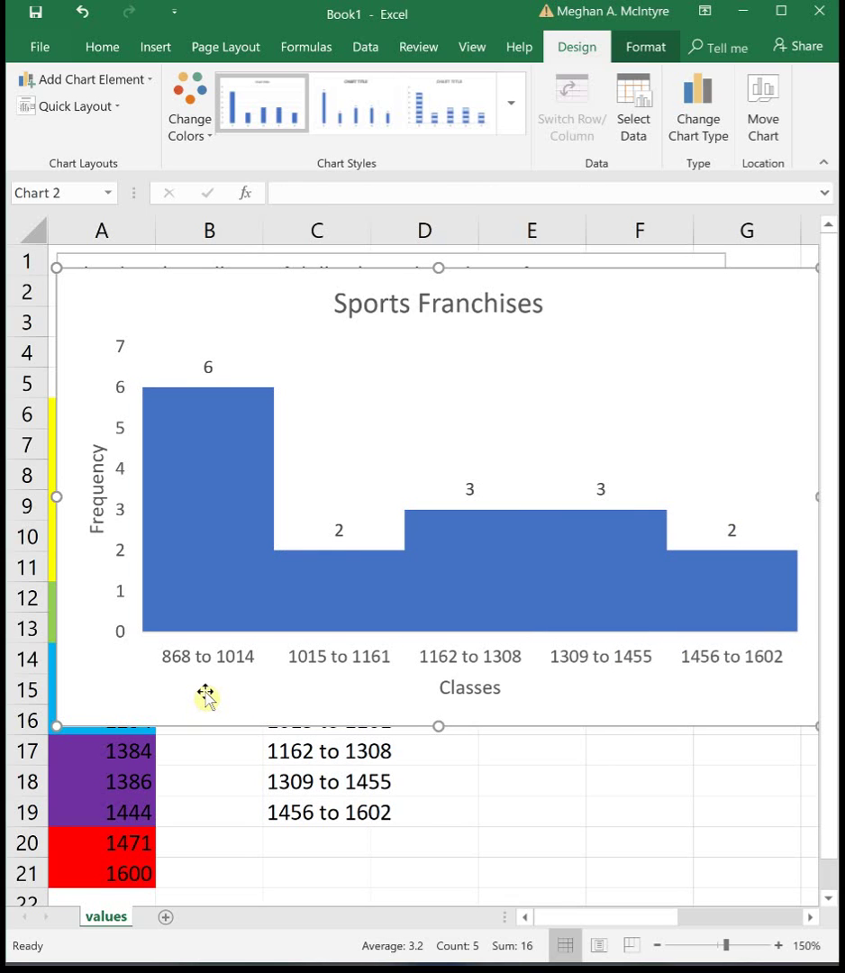